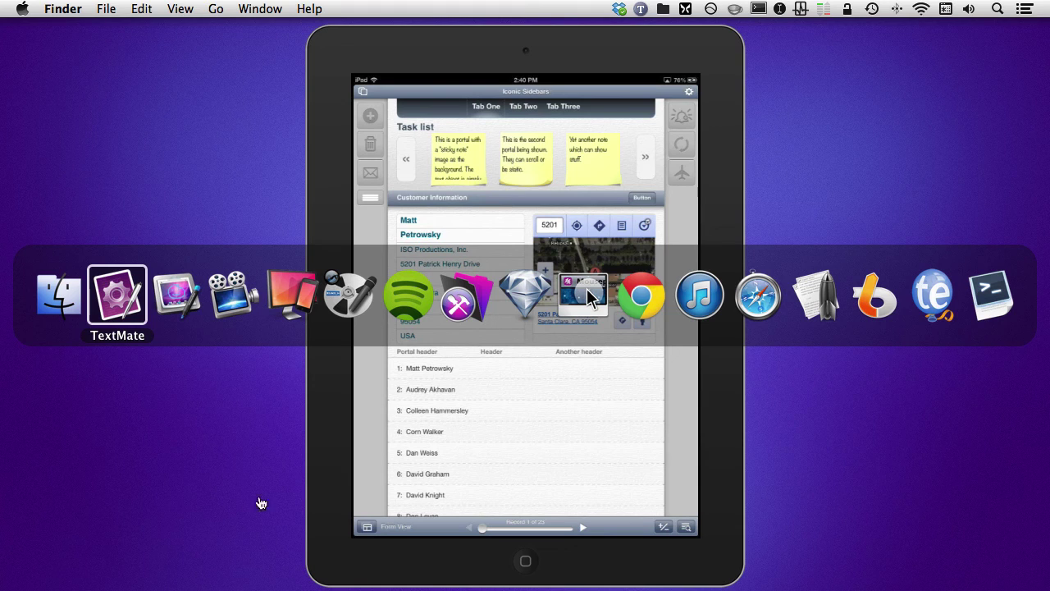
Step: Switch to Deskscribble, draw around the tab bar and the Task list heading, and clear the canvas
{"action": "key", "text": "super+Tab"}
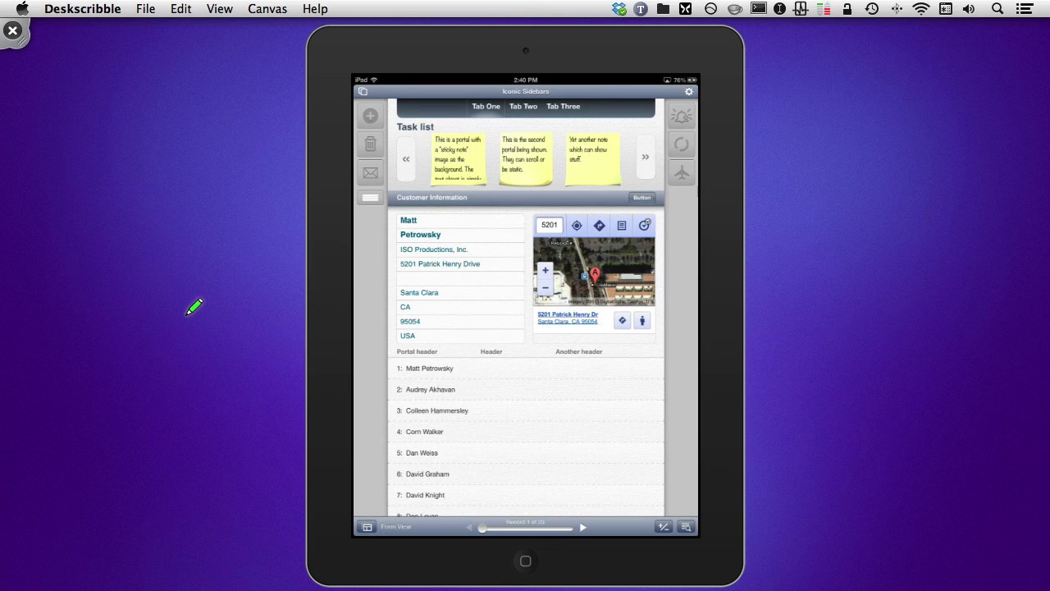
{"action": "mouse_move", "coordinate": [459, 92]}
{"action": "left_mouse_down"}
{"action": "mouse_move", "coordinate": [460, 121]}
{"action": "mouse_move", "coordinate": [592, 124]}
{"action": "mouse_move", "coordinate": [592, 90]}
{"action": "mouse_move", "coordinate": [461, 88]}
{"action": "left_mouse_up"}
{"action": "mouse_move", "coordinate": [393, 116]}
{"action": "left_mouse_down"}
{"action": "mouse_move", "coordinate": [394, 134]}
{"action": "mouse_move", "coordinate": [444, 120]}
{"action": "mouse_move", "coordinate": [393, 116]}
{"action": "left_mouse_up"}
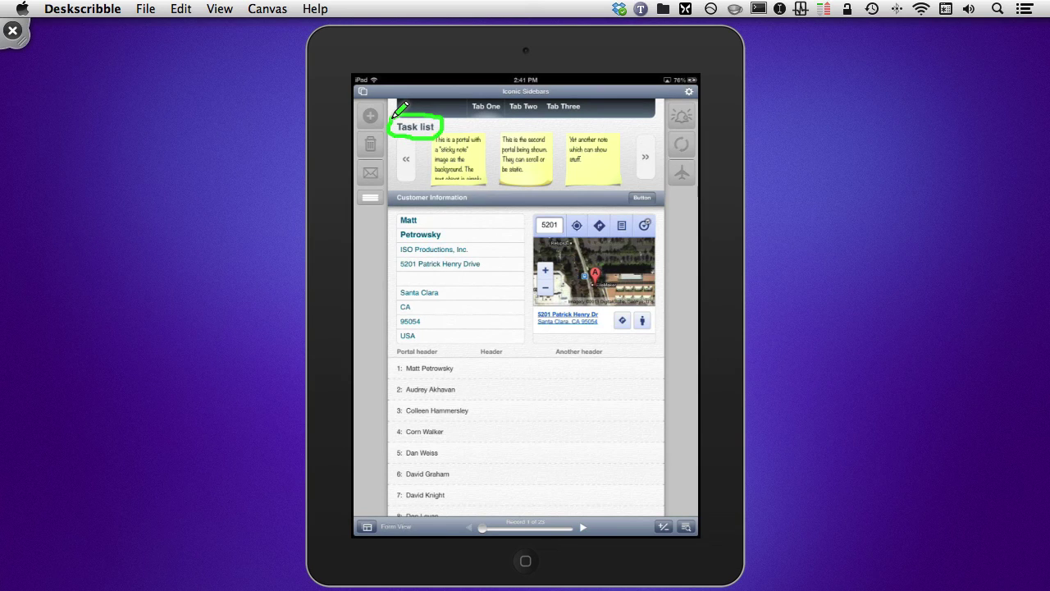
{"action": "key", "text": "super+n"}
Step: Circle the two arrow buttons and the three sticky notes in the Task list, and clear the drawing
{"action": "mouse_move", "coordinate": [400, 125]}
{"action": "left_mouse_down"}
{"action": "mouse_move", "coordinate": [382, 158]}
{"action": "mouse_move", "coordinate": [420, 174]}
{"action": "mouse_move", "coordinate": [401, 127]}
{"action": "left_mouse_up"}
{"action": "mouse_move", "coordinate": [641, 130]}
{"action": "left_mouse_down"}
{"action": "mouse_move", "coordinate": [632, 154]}
{"action": "mouse_move", "coordinate": [656, 192]}
{"action": "mouse_move", "coordinate": [647, 130]}
{"action": "left_mouse_up"}
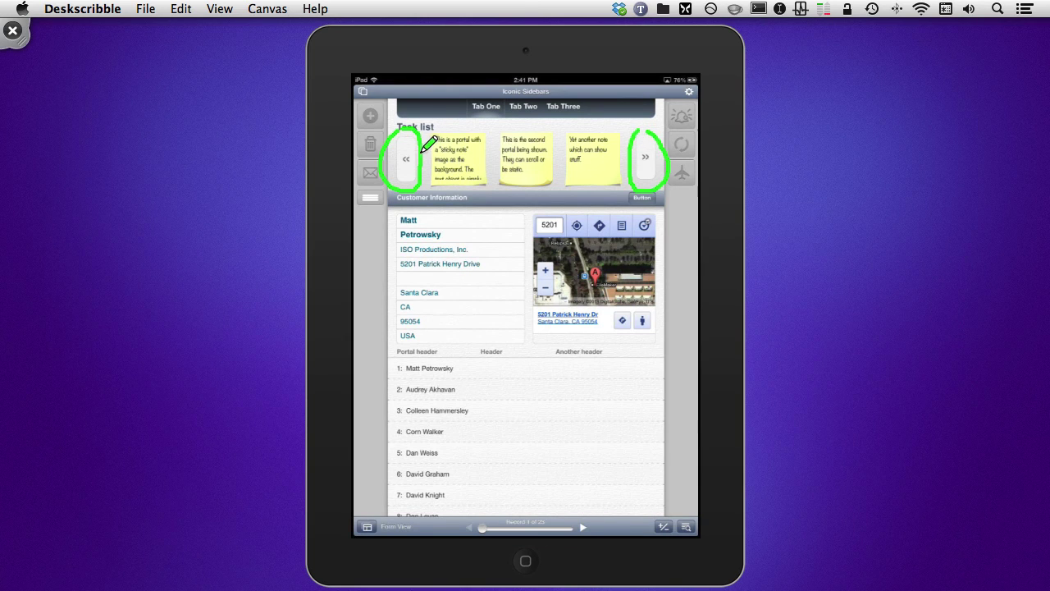
{"action": "mouse_move", "coordinate": [464, 125]}
{"action": "left_mouse_down"}
{"action": "mouse_move", "coordinate": [421, 162]}
{"action": "mouse_move", "coordinate": [492, 177]}
{"action": "mouse_move", "coordinate": [495, 125]}
{"action": "mouse_move", "coordinate": [557, 174]}
{"action": "mouse_move", "coordinate": [515, 126]}
{"action": "left_mouse_up"}
{"action": "mouse_move", "coordinate": [587, 124]}
{"action": "left_mouse_down"}
{"action": "mouse_move", "coordinate": [596, 187]}
{"action": "mouse_move", "coordinate": [601, 125]}
{"action": "left_mouse_up"}
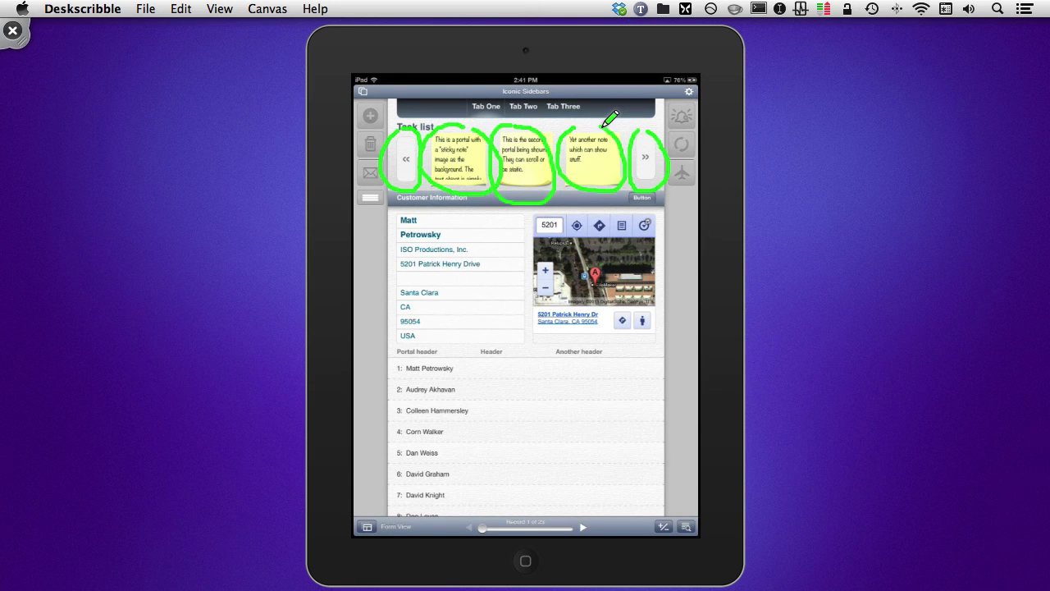
{"action": "key", "text": "Escape"}
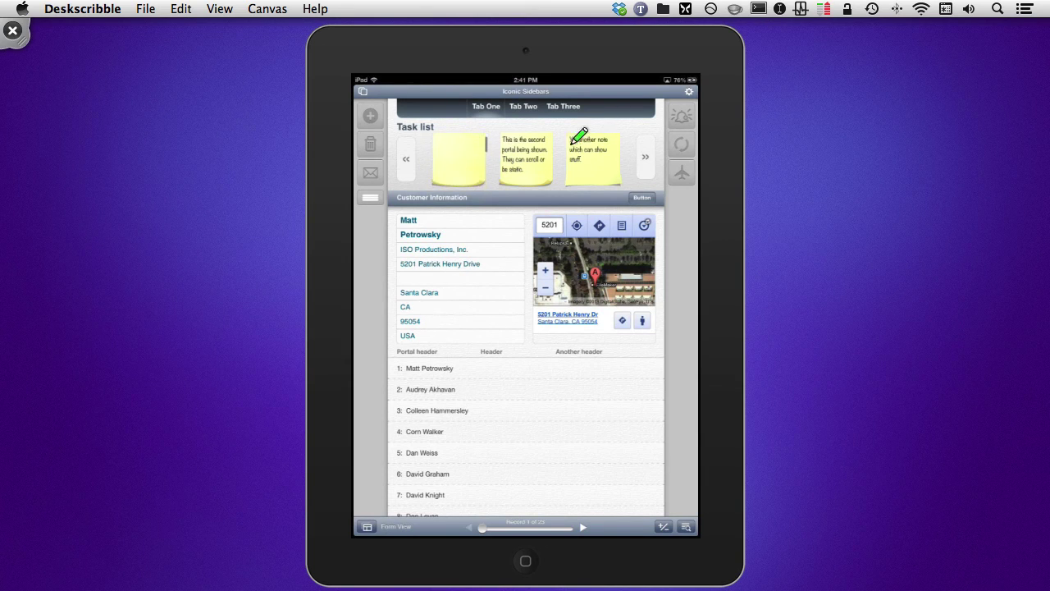
Step: Circle the first sticky note and the lower edges of the other two, and draw a rightward arrow across the map
{"action": "mouse_move", "coordinate": [478, 119]}
{"action": "left_mouse_down"}
{"action": "mouse_move", "coordinate": [451, 119]}
{"action": "mouse_move", "coordinate": [426, 164]}
{"action": "mouse_move", "coordinate": [481, 191]}
{"action": "mouse_move", "coordinate": [493, 125]}
{"action": "left_mouse_up"}
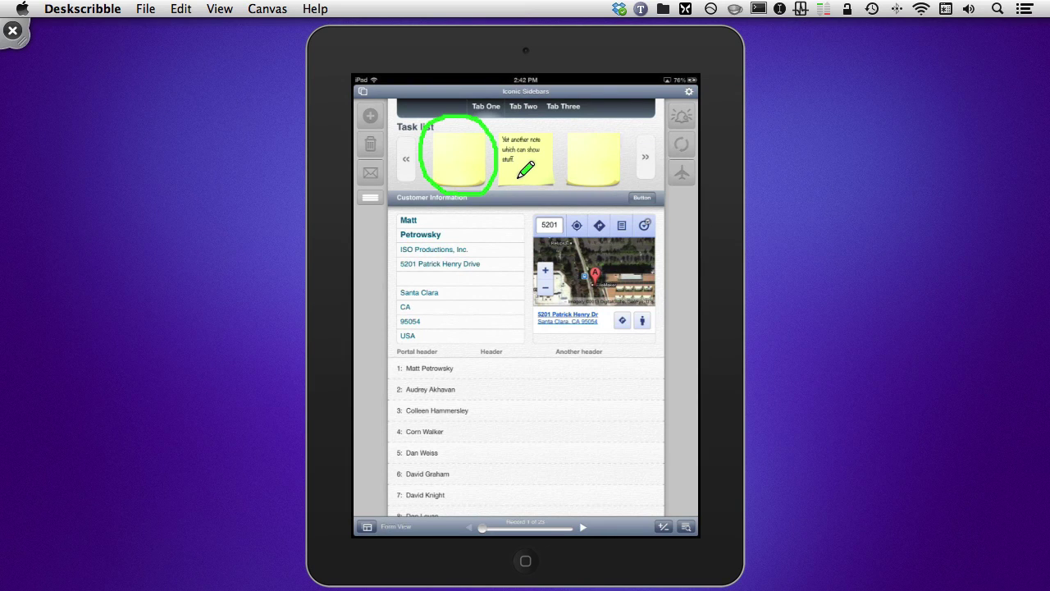
{"action": "mouse_move", "coordinate": [499, 172]}
{"action": "left_mouse_down"}
{"action": "mouse_move", "coordinate": [563, 184]}
{"action": "mouse_move", "coordinate": [558, 171]}
{"action": "mouse_move", "coordinate": [507, 166]}
{"action": "left_mouse_up"}
{"action": "mouse_move", "coordinate": [585, 168]}
{"action": "left_mouse_down"}
{"action": "mouse_move", "coordinate": [561, 202]}
{"action": "mouse_move", "coordinate": [632, 172]}
{"action": "mouse_move", "coordinate": [585, 170]}
{"action": "left_mouse_up"}
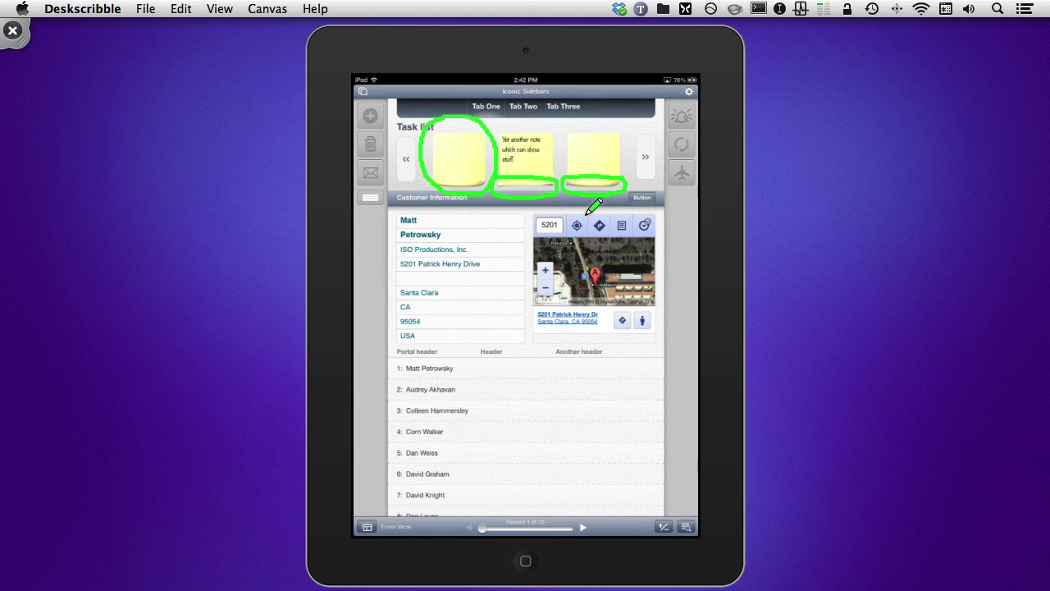
{"action": "mouse_move", "coordinate": [546, 267]}
{"action": "left_mouse_down"}
{"action": "mouse_move", "coordinate": [667, 266]}
{"action": "mouse_move", "coordinate": [657, 241]}
{"action": "mouse_move", "coordinate": [675, 264]}
{"action": "mouse_move", "coordinate": [632, 287]}
{"action": "left_mouse_up"}
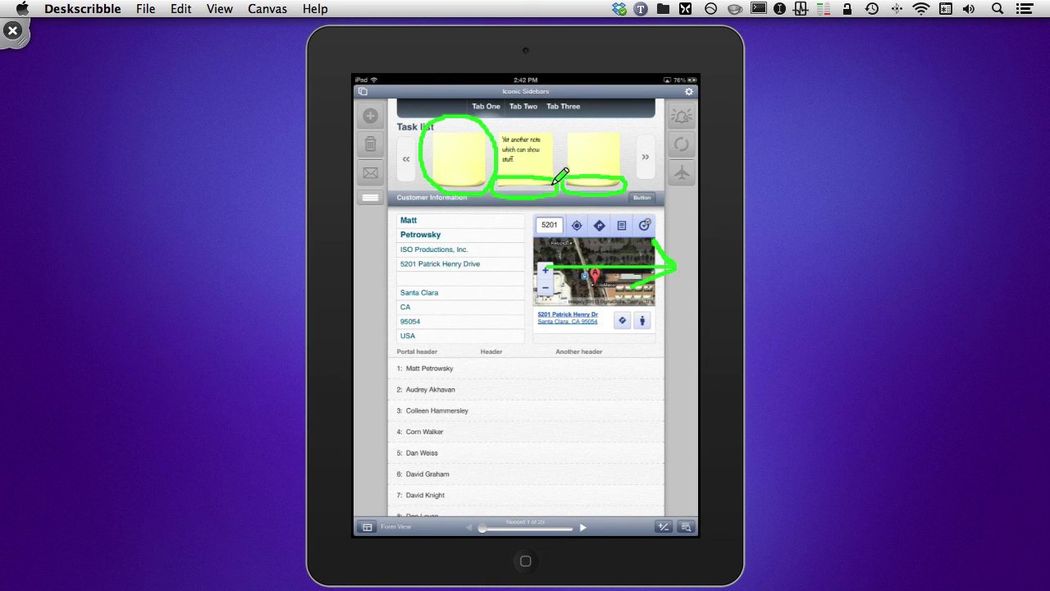
Step: Write 1, 2 and 3 on the sticky notes and circle the forward and back arrow buttons beside them
{"action": "left_click_drag", "start_coordinate": [456, 143], "coordinate": [457, 162]}
{"action": "mouse_move", "coordinate": [523, 155]}
{"action": "left_mouse_down"}
{"action": "mouse_move", "coordinate": [544, 167]}
{"action": "mouse_move", "coordinate": [602, 149]}
{"action": "mouse_move", "coordinate": [602, 168]}
{"action": "mouse_move", "coordinate": [585, 171]}
{"action": "left_mouse_up"}
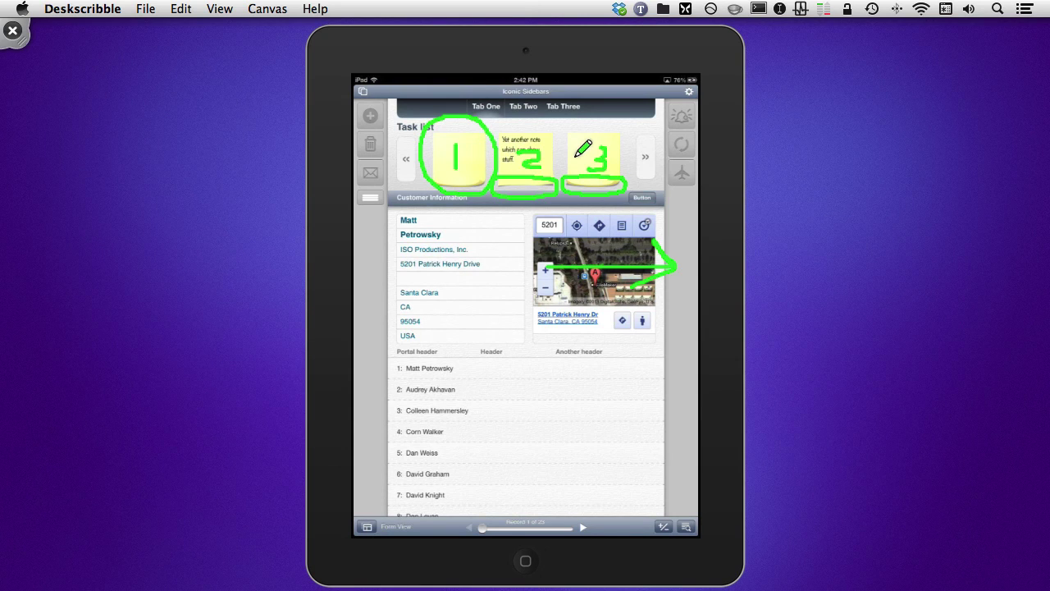
{"action": "mouse_move", "coordinate": [647, 126]}
{"action": "left_mouse_down"}
{"action": "mouse_move", "coordinate": [672, 165]}
{"action": "mouse_move", "coordinate": [654, 129]}
{"action": "left_mouse_up"}
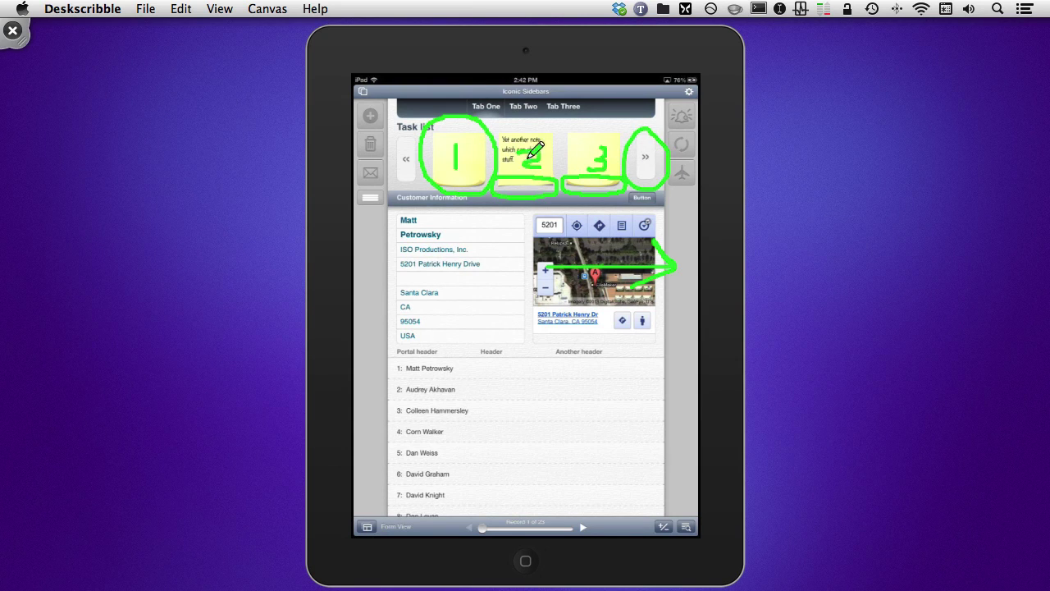
{"action": "mouse_move", "coordinate": [415, 129]}
{"action": "left_mouse_down"}
{"action": "mouse_move", "coordinate": [392, 177]}
{"action": "mouse_move", "coordinate": [416, 128]}
{"action": "left_mouse_up"}
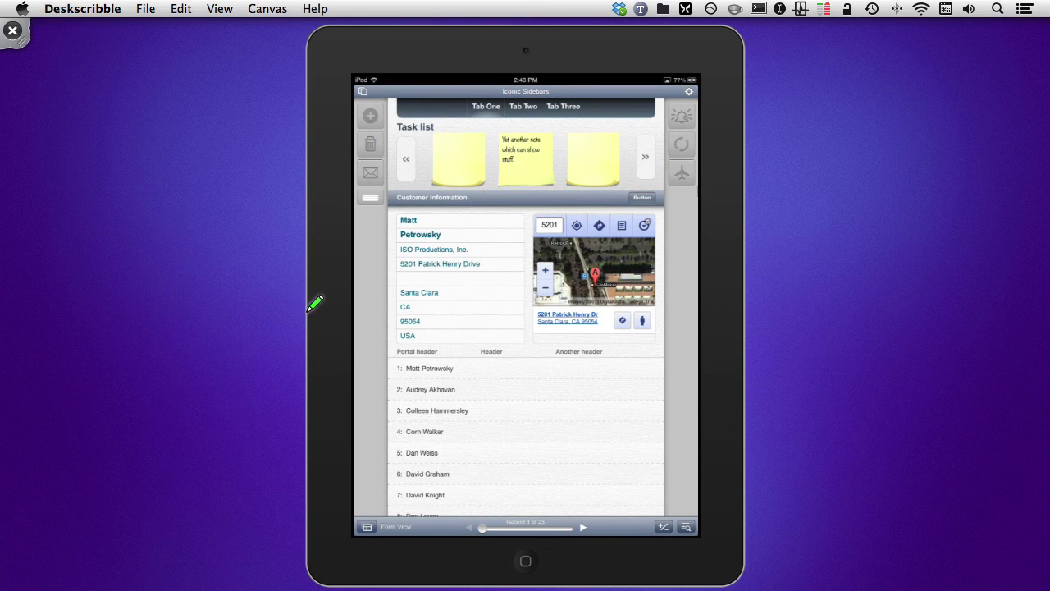
Step: Outline both sidebars, circle the plus, trash and envelope icons, and clear the drawing
{"action": "mouse_move", "coordinate": [346, 103]}
{"action": "left_mouse_down"}
{"action": "mouse_move", "coordinate": [353, 522]}
{"action": "mouse_move", "coordinate": [393, 522]}
{"action": "mouse_move", "coordinate": [410, 96]}
{"action": "mouse_move", "coordinate": [330, 99]}
{"action": "left_mouse_up"}
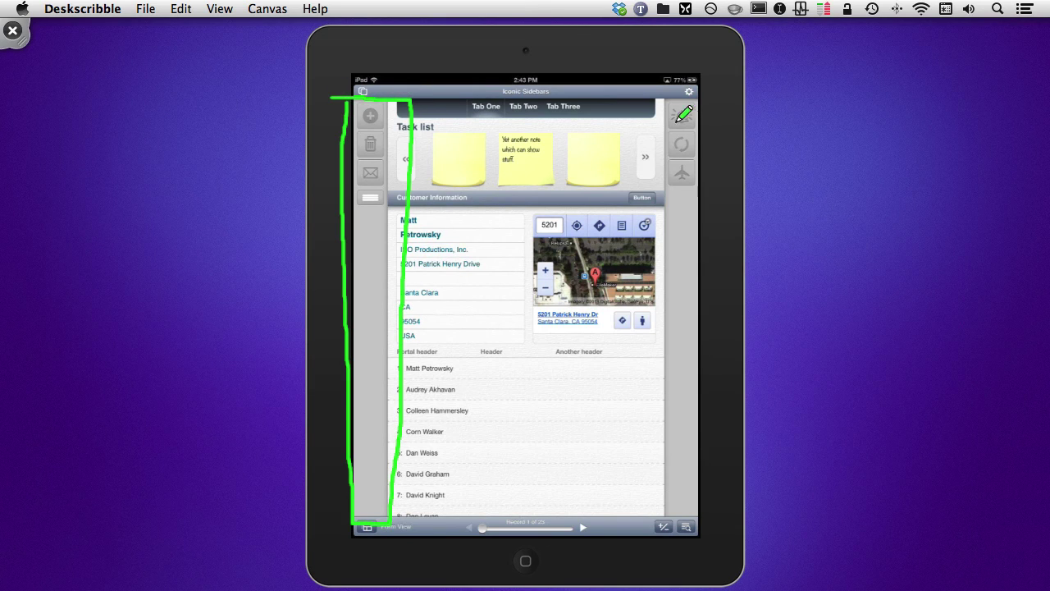
{"action": "mouse_move", "coordinate": [655, 97]}
{"action": "left_mouse_down"}
{"action": "mouse_move", "coordinate": [655, 522]}
{"action": "mouse_move", "coordinate": [688, 522]}
{"action": "mouse_move", "coordinate": [708, 499]}
{"action": "mouse_move", "coordinate": [716, 88]}
{"action": "mouse_move", "coordinate": [657, 94]}
{"action": "left_mouse_up"}
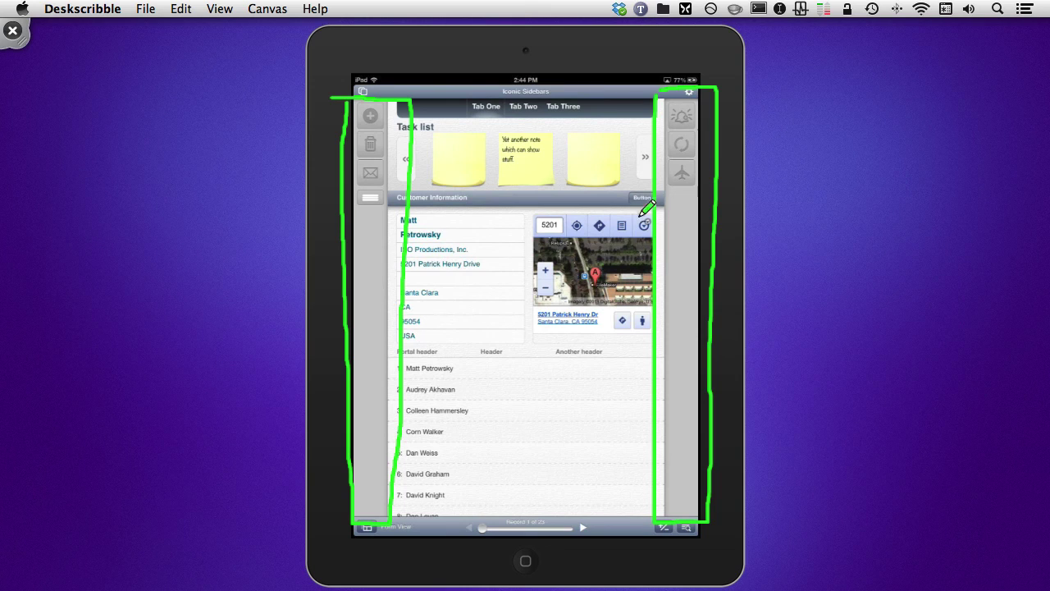
{"action": "mouse_move", "coordinate": [356, 105]}
{"action": "left_mouse_down"}
{"action": "mouse_move", "coordinate": [361, 123]}
{"action": "mouse_move", "coordinate": [379, 107]}
{"action": "mouse_move", "coordinate": [356, 155]}
{"action": "mouse_move", "coordinate": [382, 135]}
{"action": "left_mouse_up"}
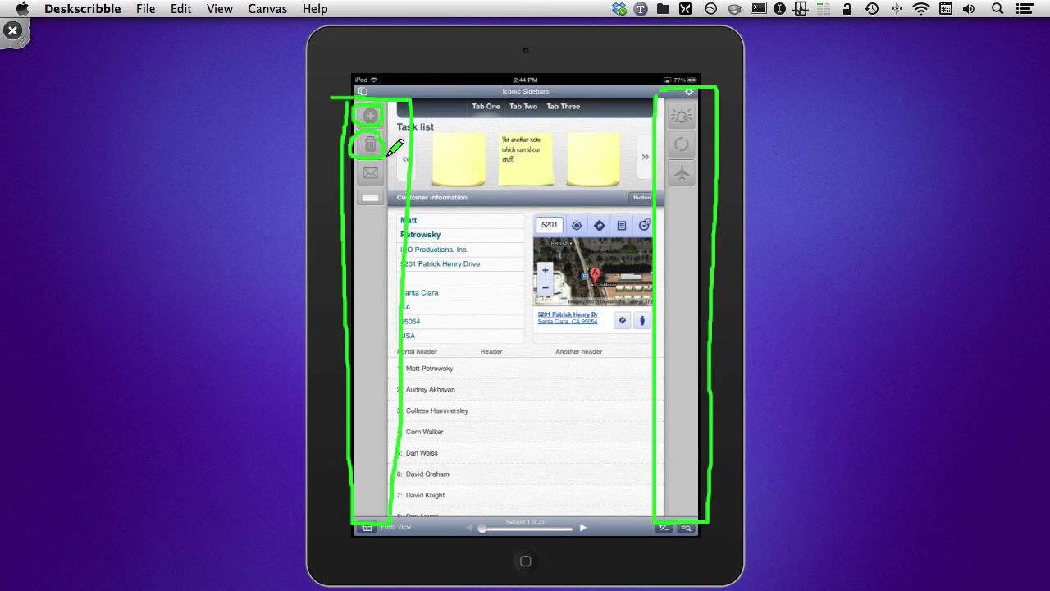
{"action": "mouse_move", "coordinate": [381, 161]}
{"action": "left_mouse_down"}
{"action": "mouse_move", "coordinate": [358, 167]}
{"action": "mouse_move", "coordinate": [386, 176]}
{"action": "mouse_move", "coordinate": [380, 162]}
{"action": "left_mouse_up"}
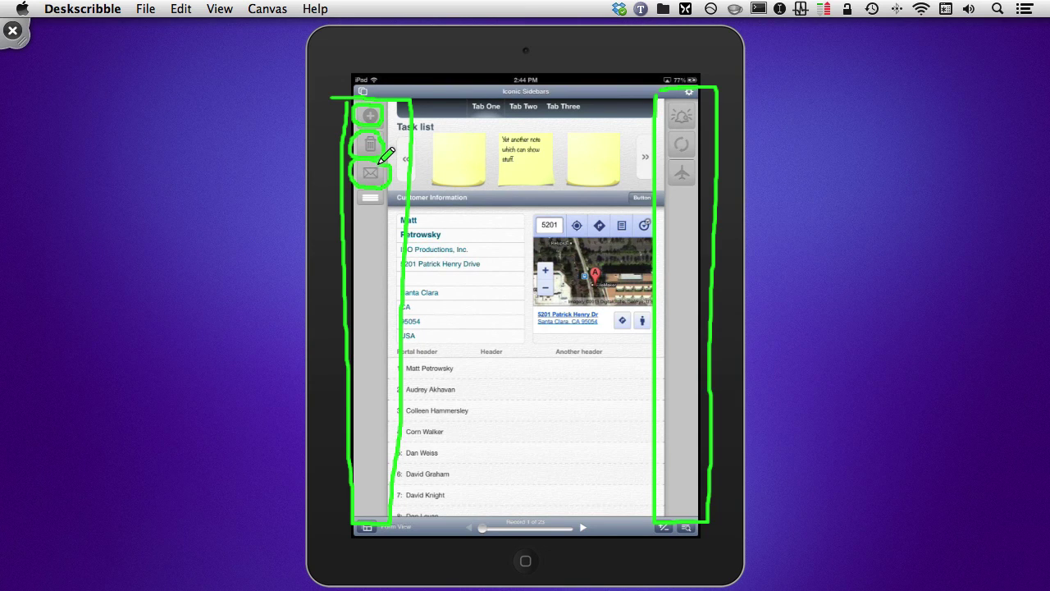
{"action": "key", "text": "super+n"}
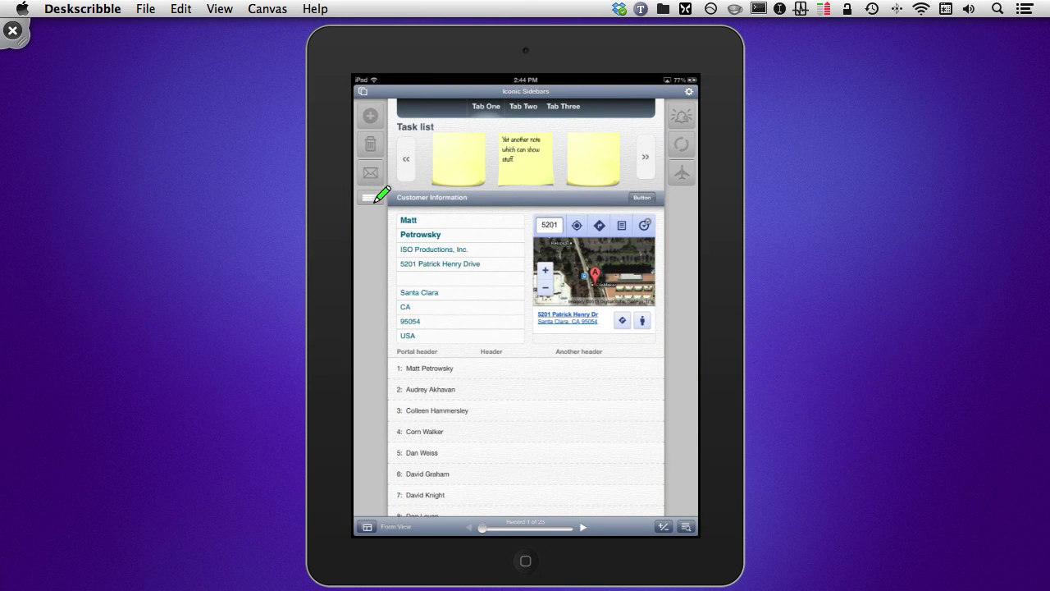
Step: Draw an arrow at the sidebar's three-line button, circle Another header with a mark beside it, and outline the customer content area
{"action": "mouse_move", "coordinate": [328, 197]}
{"action": "left_mouse_down"}
{"action": "mouse_move", "coordinate": [351, 198]}
{"action": "mouse_move", "coordinate": [346, 190]}
{"action": "mouse_move", "coordinate": [346, 205]}
{"action": "left_mouse_up"}
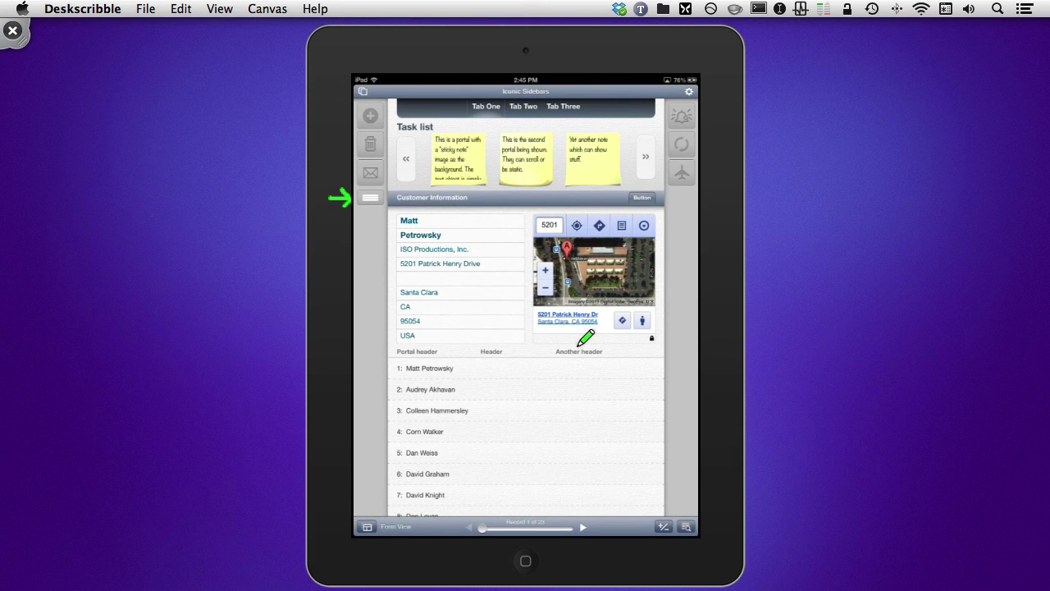
{"action": "mouse_move", "coordinate": [580, 345]}
{"action": "left_mouse_down"}
{"action": "mouse_move", "coordinate": [548, 353]}
{"action": "mouse_move", "coordinate": [590, 360]}
{"action": "mouse_move", "coordinate": [583, 344]}
{"action": "left_mouse_up"}
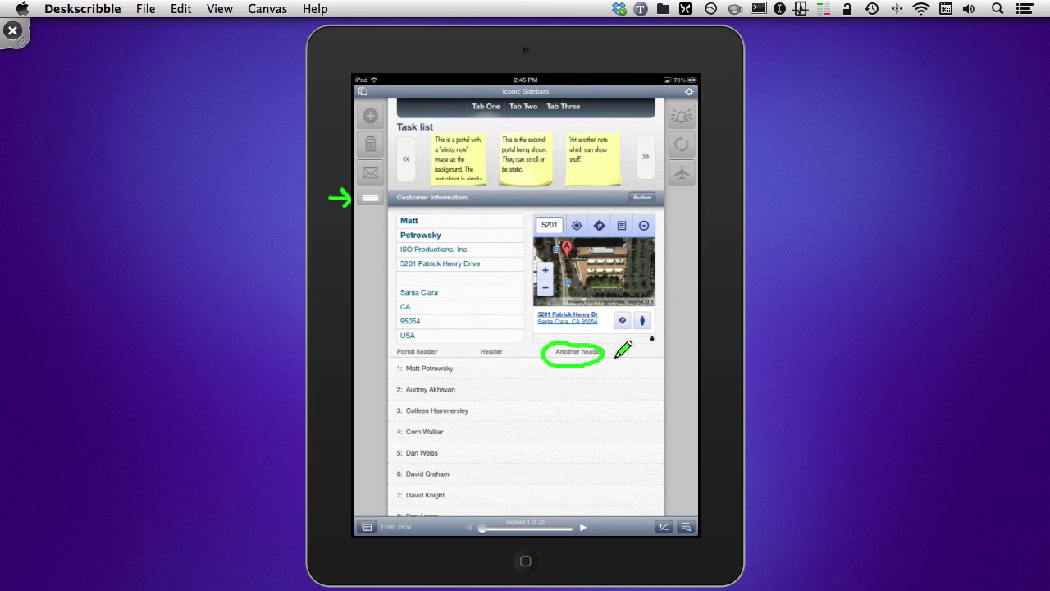
{"action": "mouse_move", "coordinate": [629, 350]}
{"action": "left_mouse_down"}
{"action": "mouse_move", "coordinate": [641, 361]}
{"action": "mouse_move", "coordinate": [625, 354]}
{"action": "mouse_move", "coordinate": [635, 354]}
{"action": "left_mouse_up"}
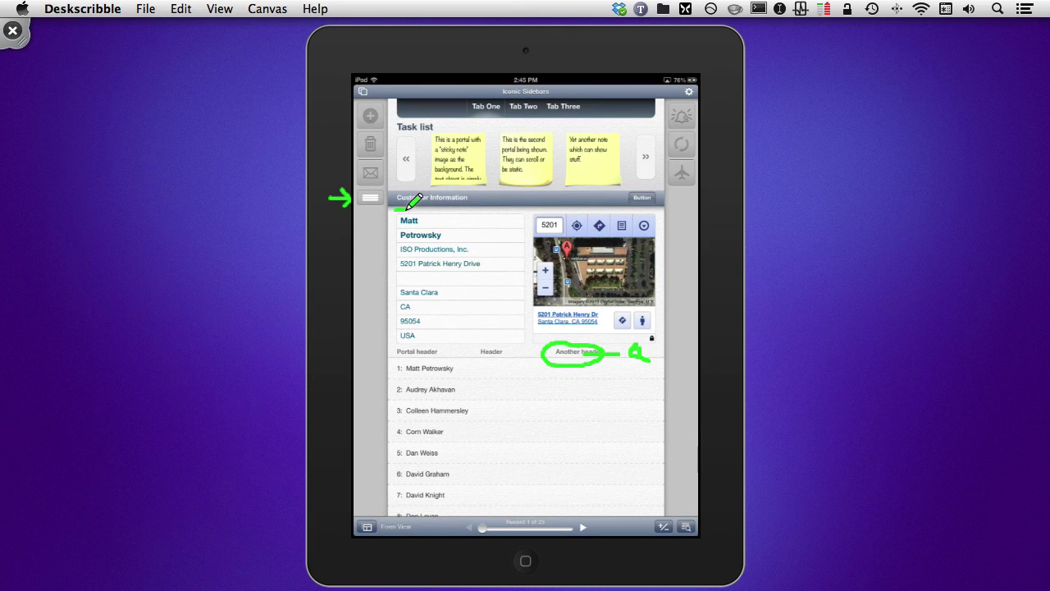
{"action": "mouse_move", "coordinate": [410, 209]}
{"action": "left_mouse_down"}
{"action": "mouse_move", "coordinate": [393, 292]}
{"action": "mouse_move", "coordinate": [392, 507]}
{"action": "mouse_move", "coordinate": [661, 502]}
{"action": "mouse_move", "coordinate": [666, 215]}
{"action": "mouse_move", "coordinate": [609, 195]}
{"action": "mouse_move", "coordinate": [400, 208]}
{"action": "left_mouse_up"}
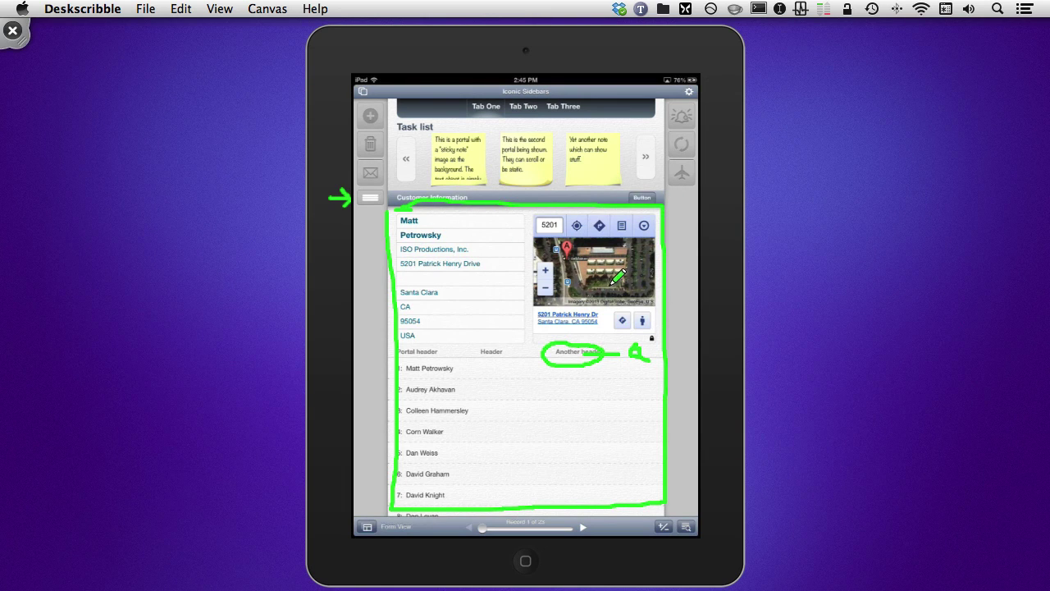
Step: Draw diagonal expansion arrows over the map, mark the first and last name fields, and clear the drawing
{"action": "mouse_move", "coordinate": [615, 268]}
{"action": "left_mouse_down"}
{"action": "mouse_move", "coordinate": [634, 245]}
{"action": "mouse_move", "coordinate": [620, 248]}
{"action": "mouse_move", "coordinate": [634, 264]}
{"action": "mouse_move", "coordinate": [581, 293]}
{"action": "left_mouse_up"}
{"action": "mouse_move", "coordinate": [581, 293]}
{"action": "left_mouse_down"}
{"action": "mouse_move", "coordinate": [618, 278]}
{"action": "mouse_move", "coordinate": [588, 251]}
{"action": "mouse_move", "coordinate": [603, 244]}
{"action": "mouse_move", "coordinate": [583, 258]}
{"action": "mouse_move", "coordinate": [636, 281]}
{"action": "left_mouse_up"}
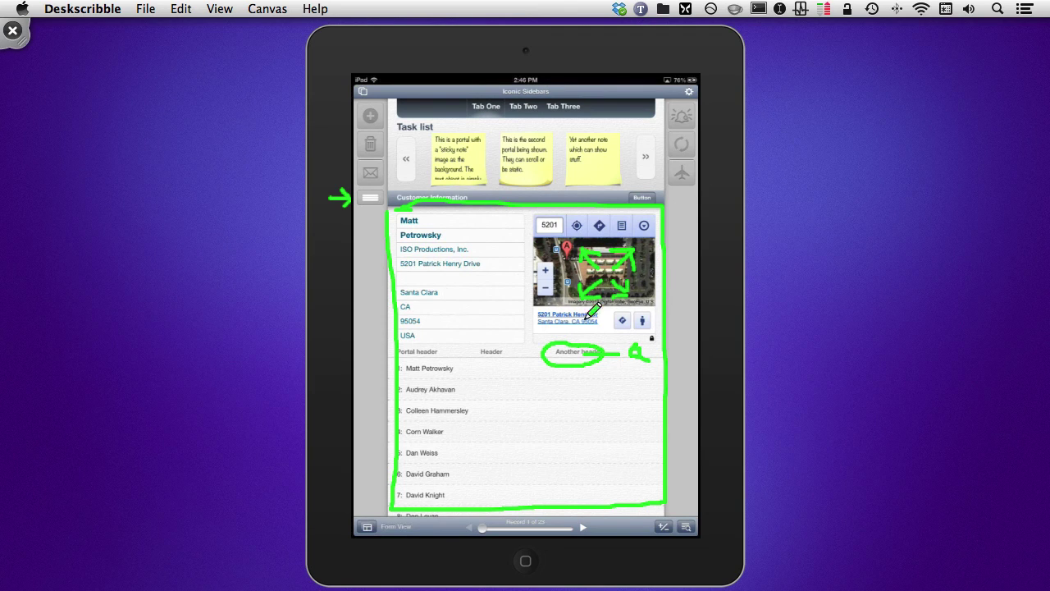
{"action": "mouse_move", "coordinate": [401, 222]}
{"action": "left_mouse_down"}
{"action": "mouse_move", "coordinate": [430, 220]}
{"action": "mouse_move", "coordinate": [442, 237]}
{"action": "left_mouse_up"}
{"action": "key", "text": "super+n"}
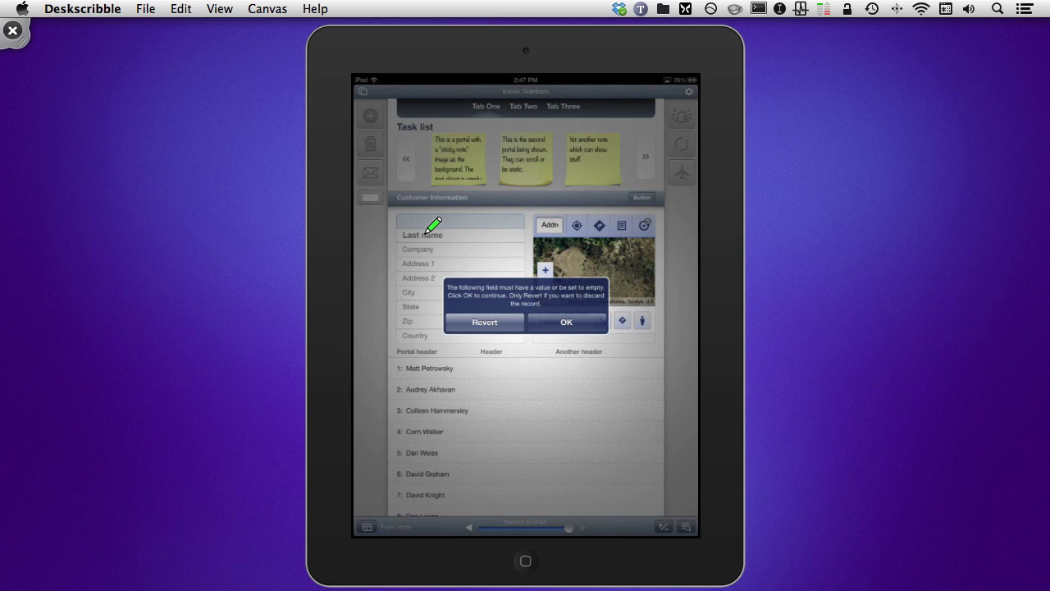
Step: Revert the new blank record from the required-field alert
{"action": "left_click", "coordinate": [484, 322]}
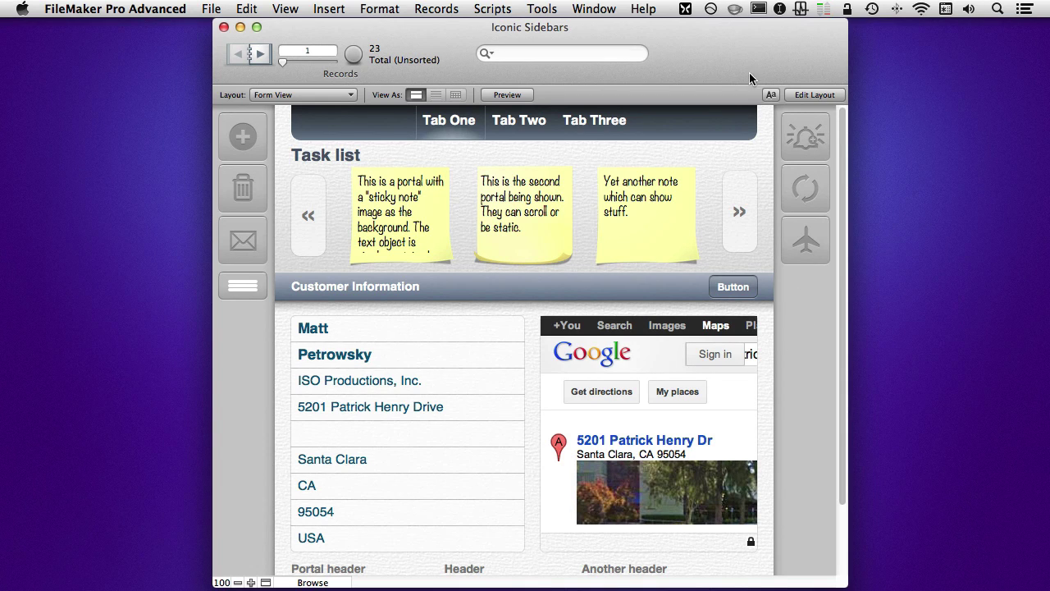
Step: Open the Form View layout for editing, and move and widen the Iconic Sidebars window to fit beside the Inspector
{"action": "left_click_drag", "start_coordinate": [749, 73], "coordinate": [671, 64]}
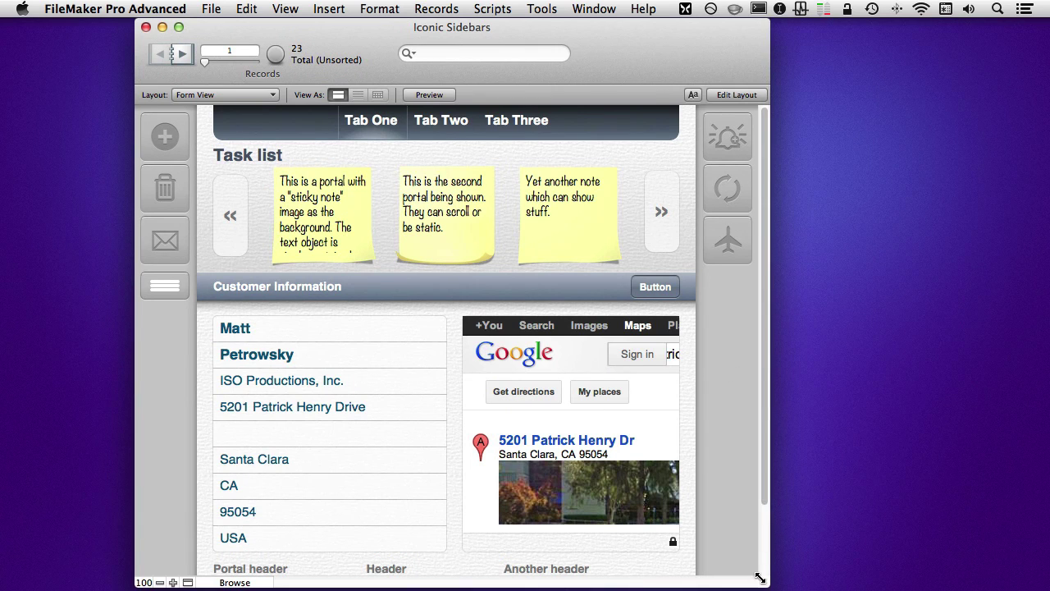
{"action": "left_click_drag", "start_coordinate": [760, 578], "coordinate": [821, 579]}
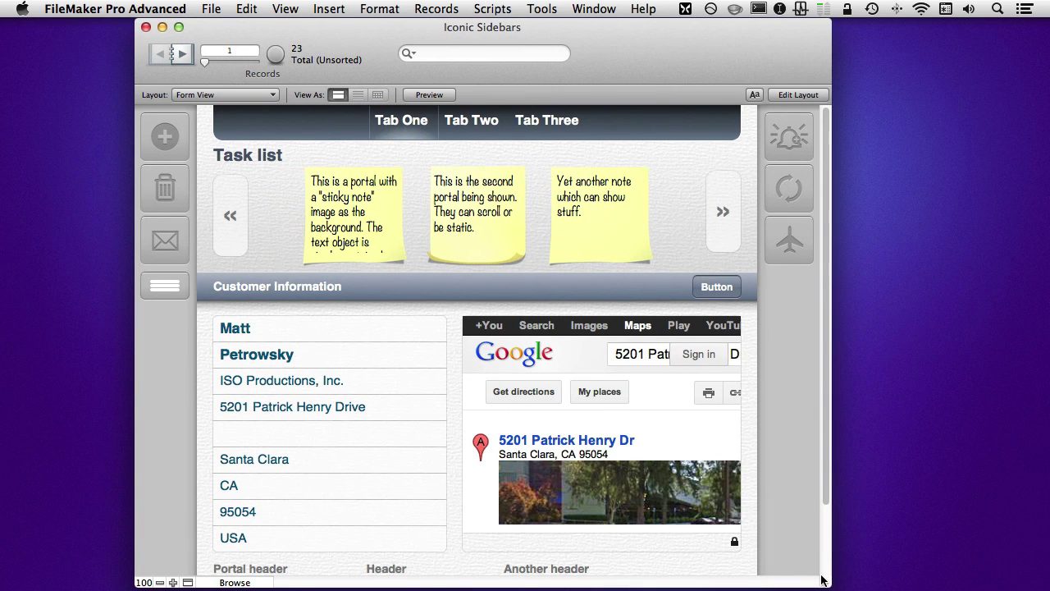
{"action": "key", "text": "super+l"}
{"action": "left_click_drag", "start_coordinate": [592, 30], "coordinate": [539, 31]}
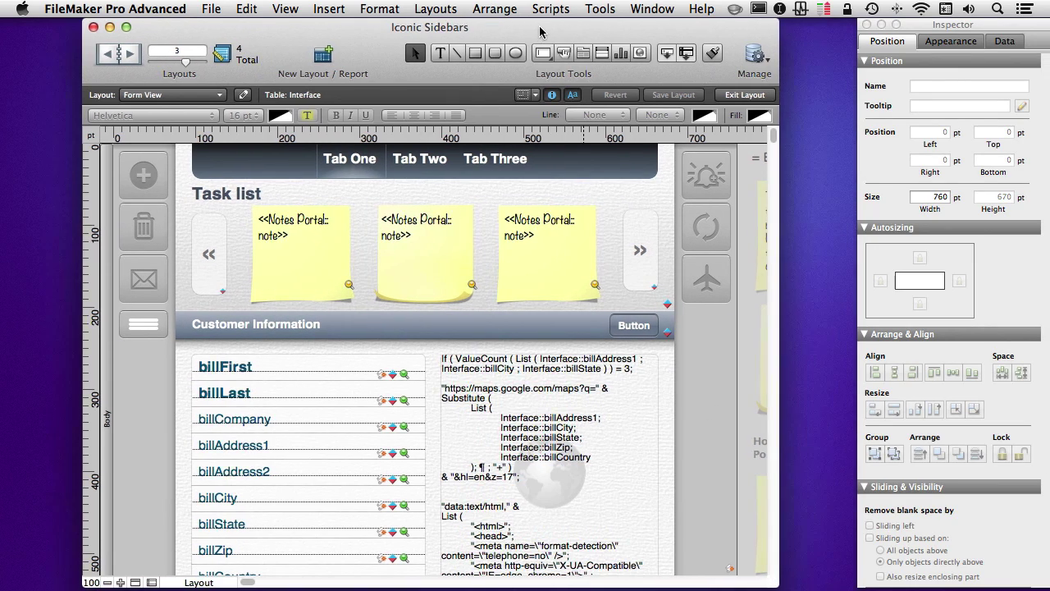
{"action": "left_click_drag", "start_coordinate": [777, 580], "coordinate": [855, 577]}
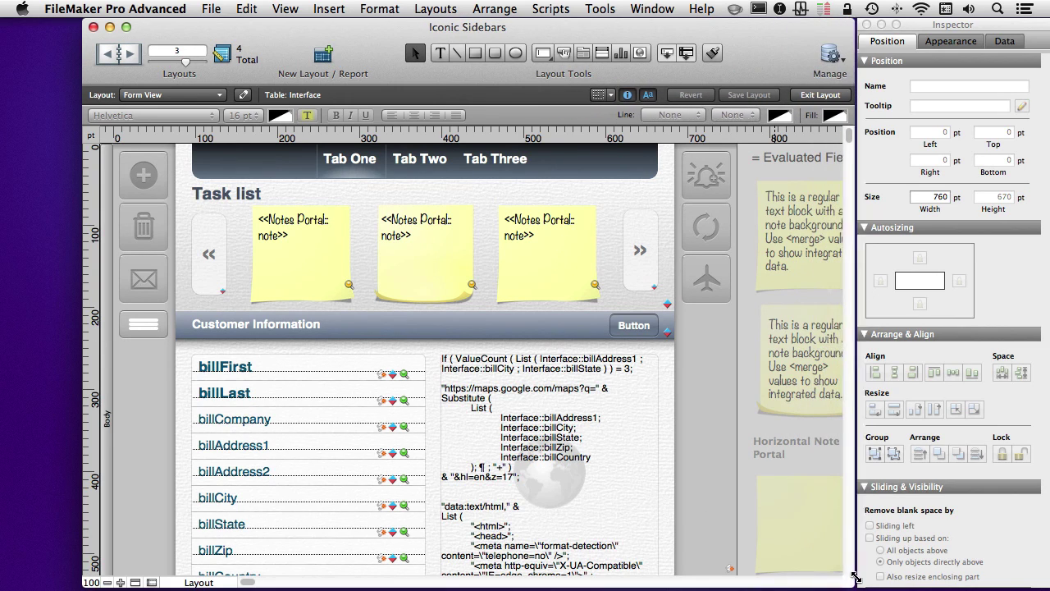
{"action": "left_click_drag", "start_coordinate": [680, 33], "coordinate": [636, 33]}
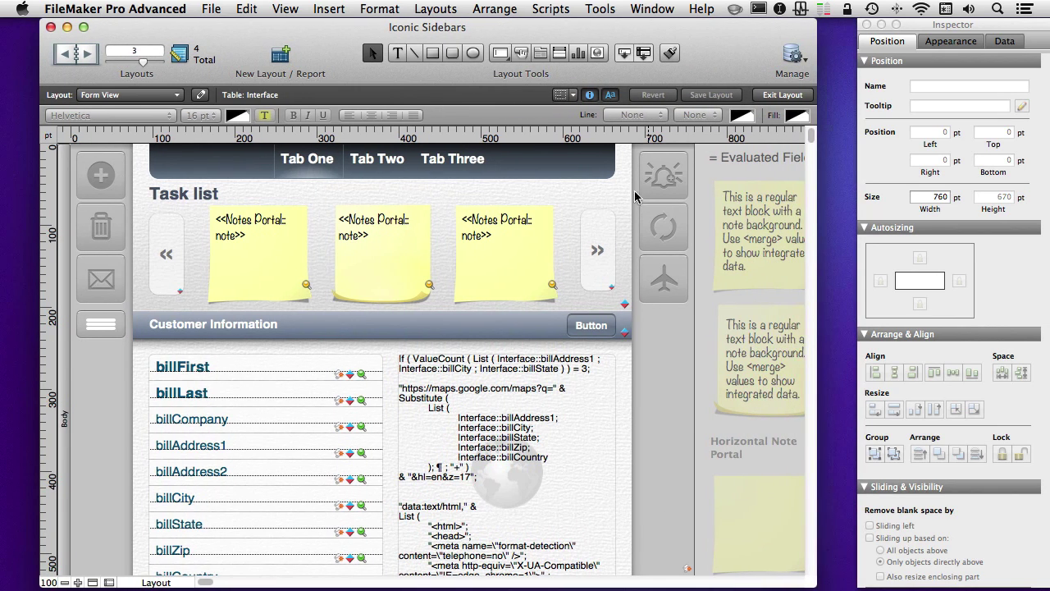
{"action": "left_click_drag", "start_coordinate": [817, 585], "coordinate": [838, 580]}
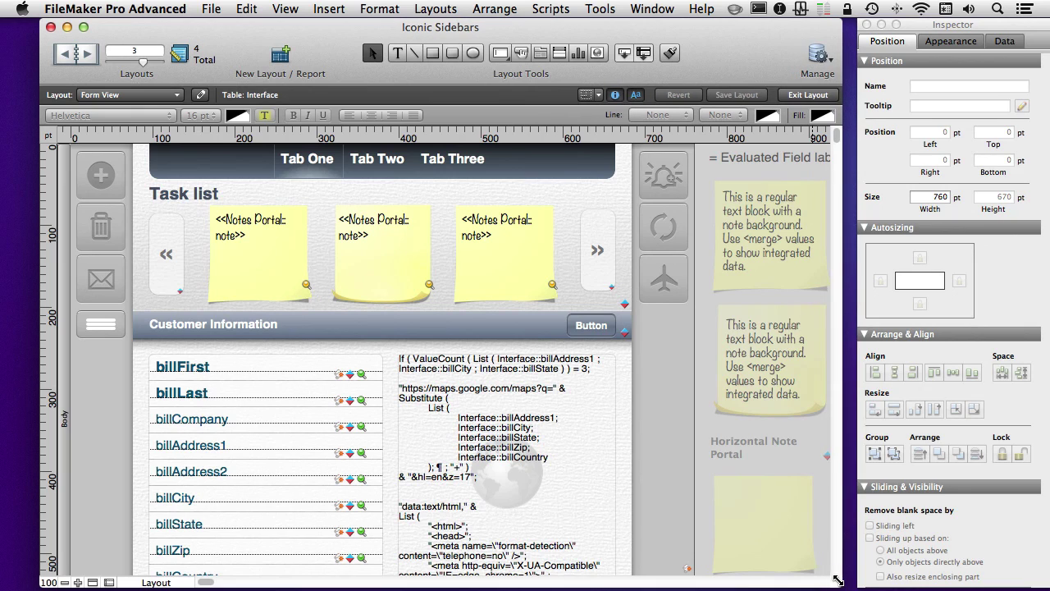
Step: Select the alarm bell button in the layout's sidebar and show its appearance settings
{"action": "left_click", "coordinate": [671, 181]}
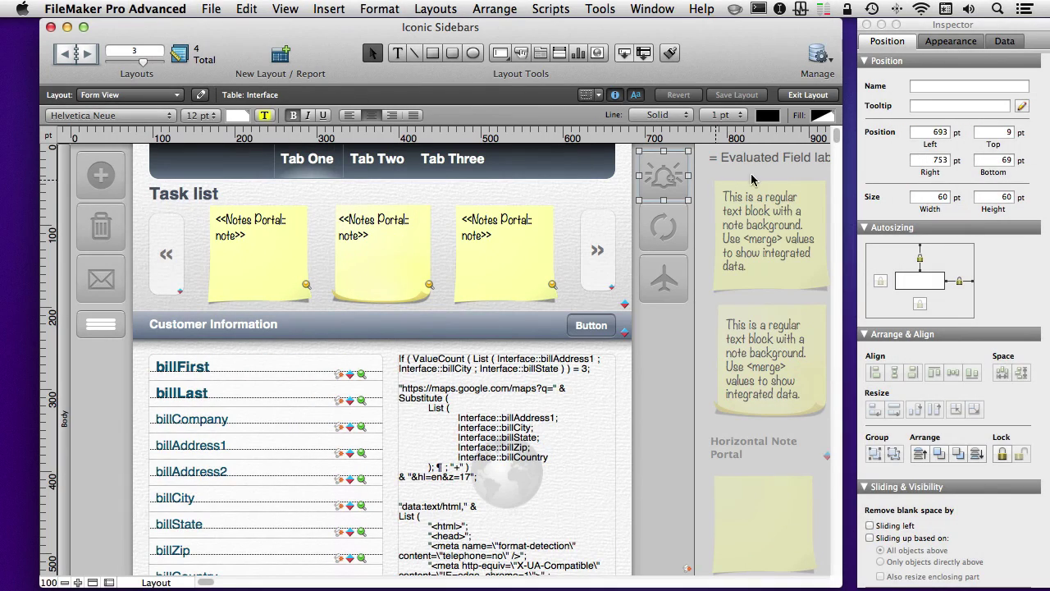
{"action": "left_click", "coordinate": [944, 43]}
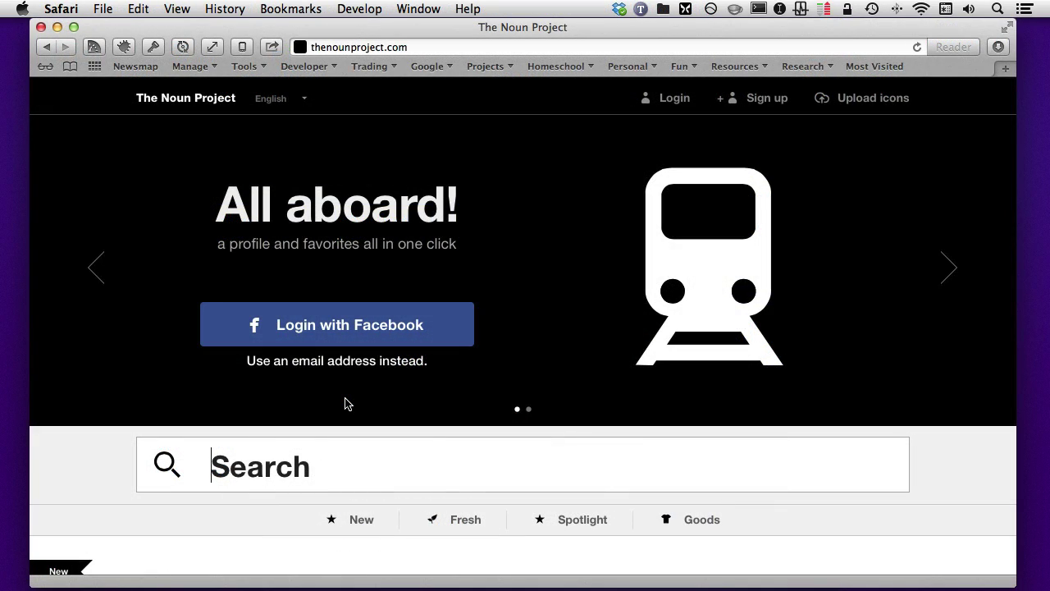
Step: Search The Noun Project site for "calendar"
{"action": "left_click", "coordinate": [414, 46]}
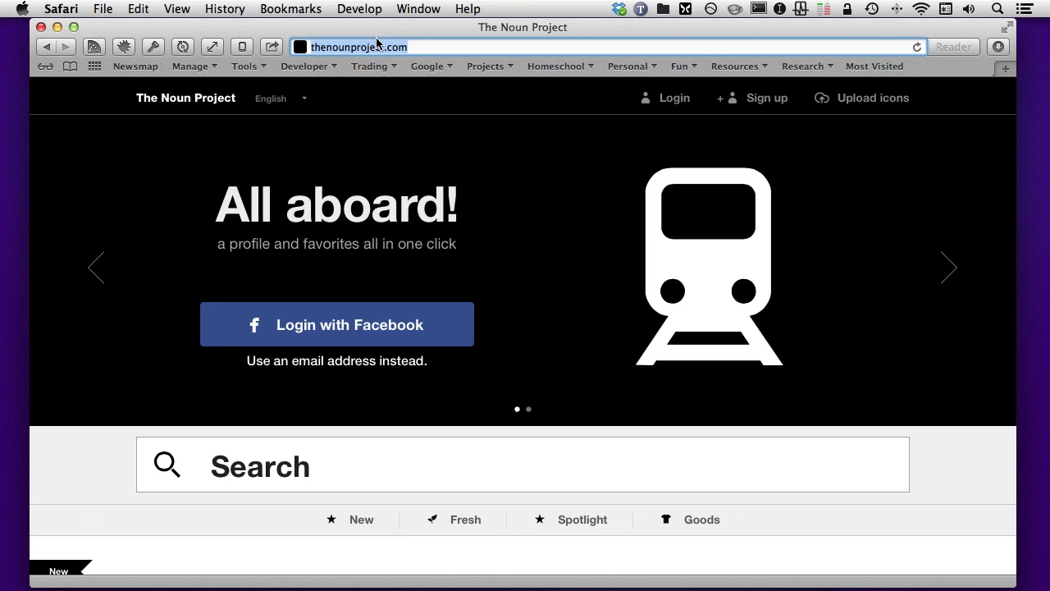
{"action": "key", "text": "super+l"}
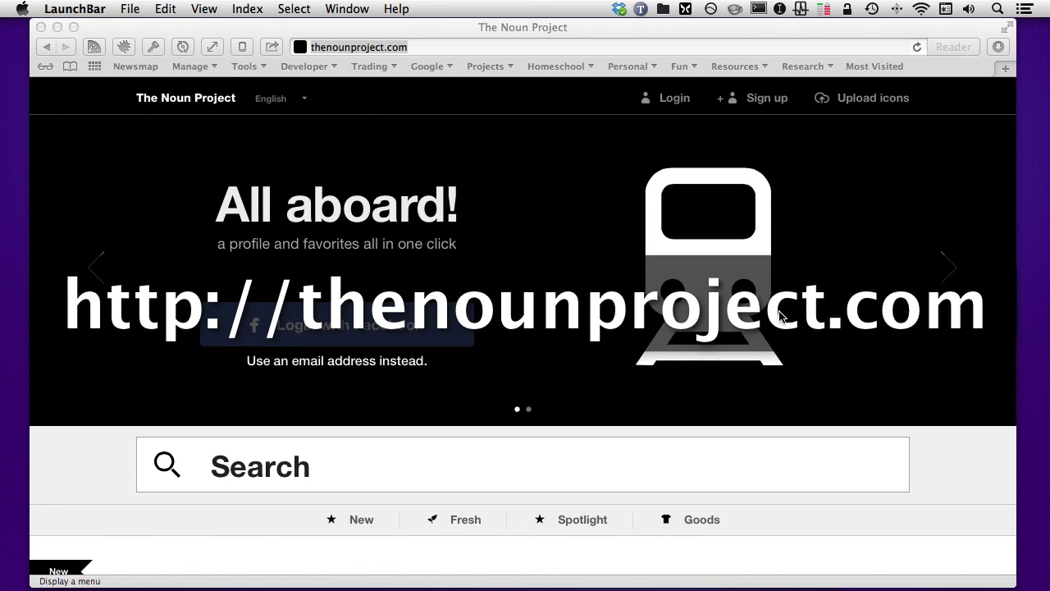
{"action": "left_click", "coordinate": [361, 473]}
{"action": "left_click", "coordinate": [259, 466]}
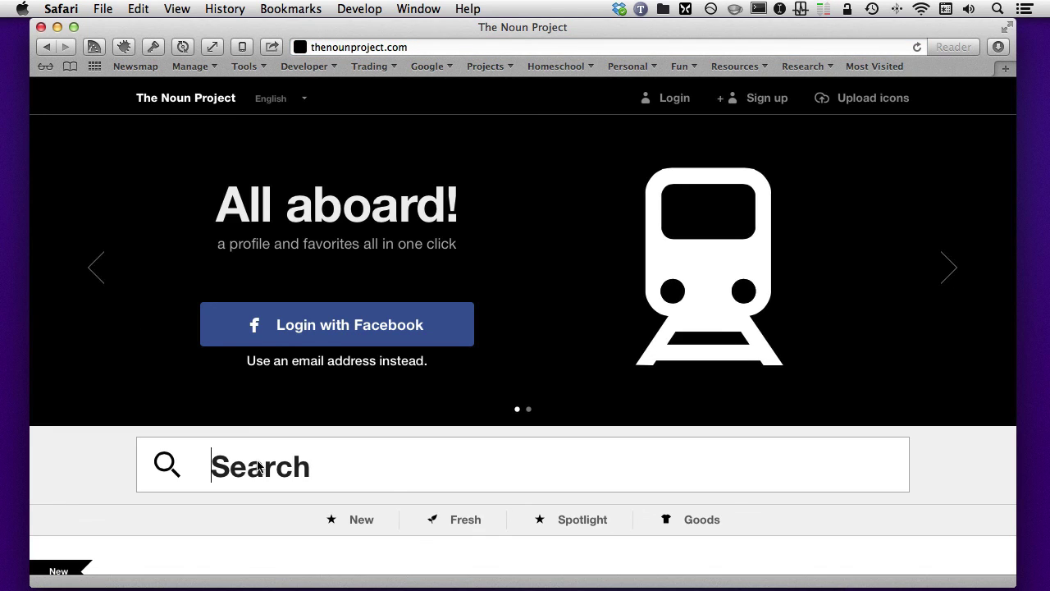
{"action": "type", "text": "calendar"}
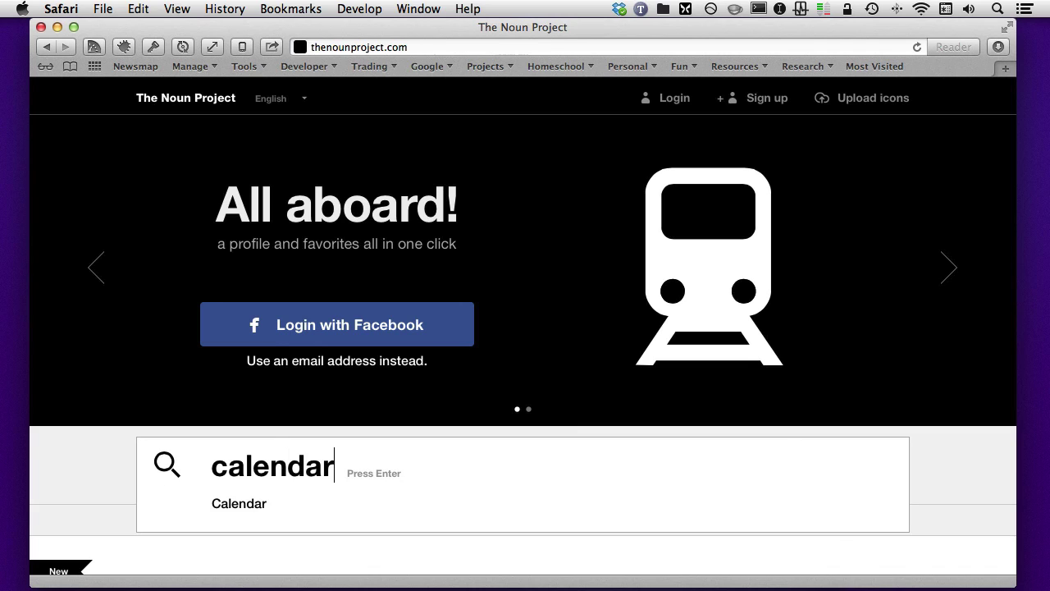
{"action": "key", "text": "Return"}
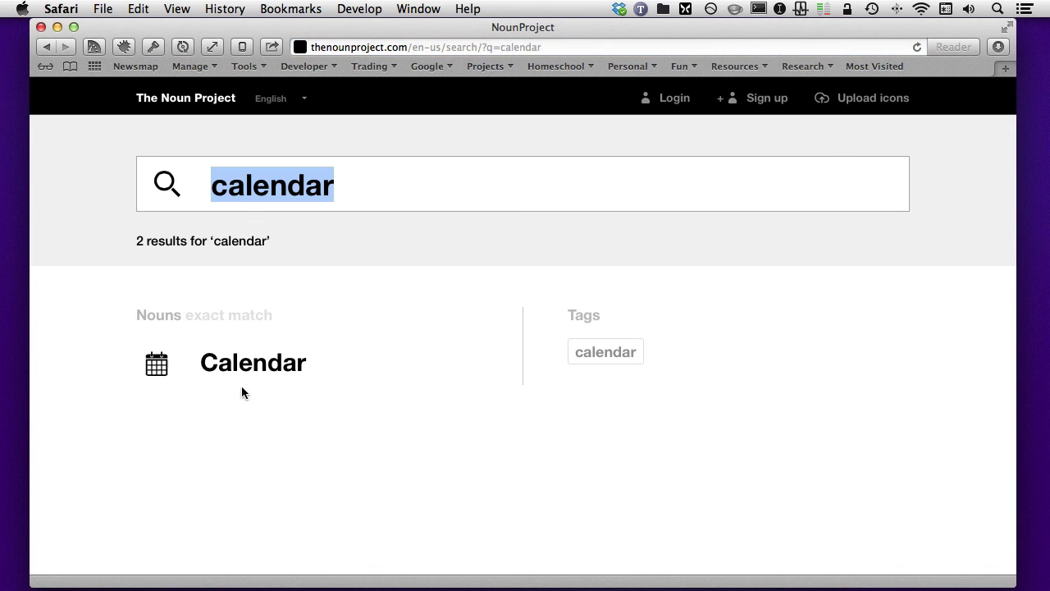
Step: Open the Calendar noun, look over its icon variants and purchase option, and open the second calendar icon in the grid
{"action": "left_click", "coordinate": [325, 374]}
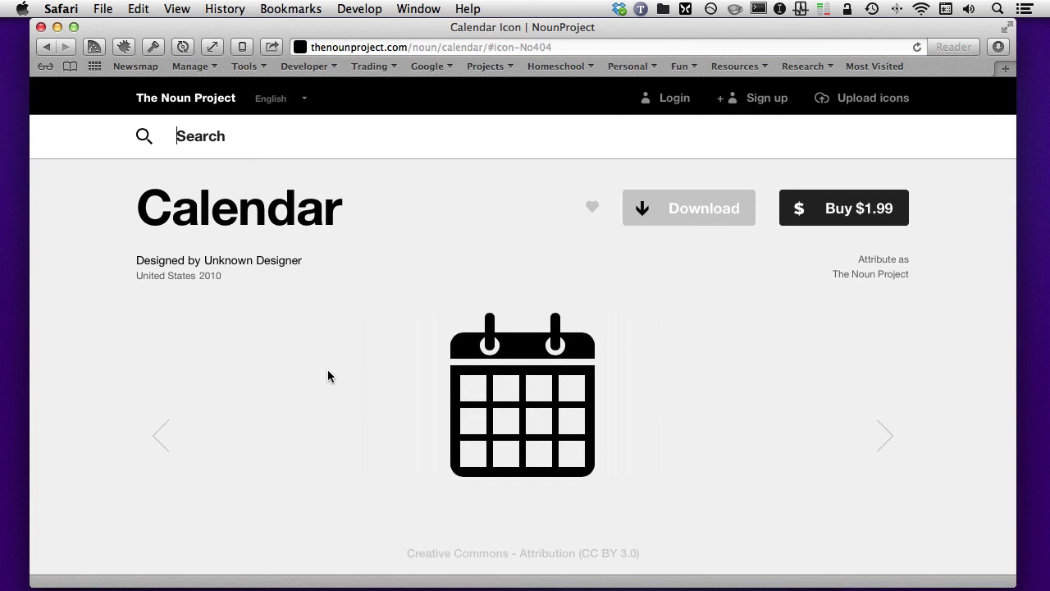
{"action": "scroll", "coordinate": [639, 366], "scroll_direction": "down", "scroll_amount": 3}
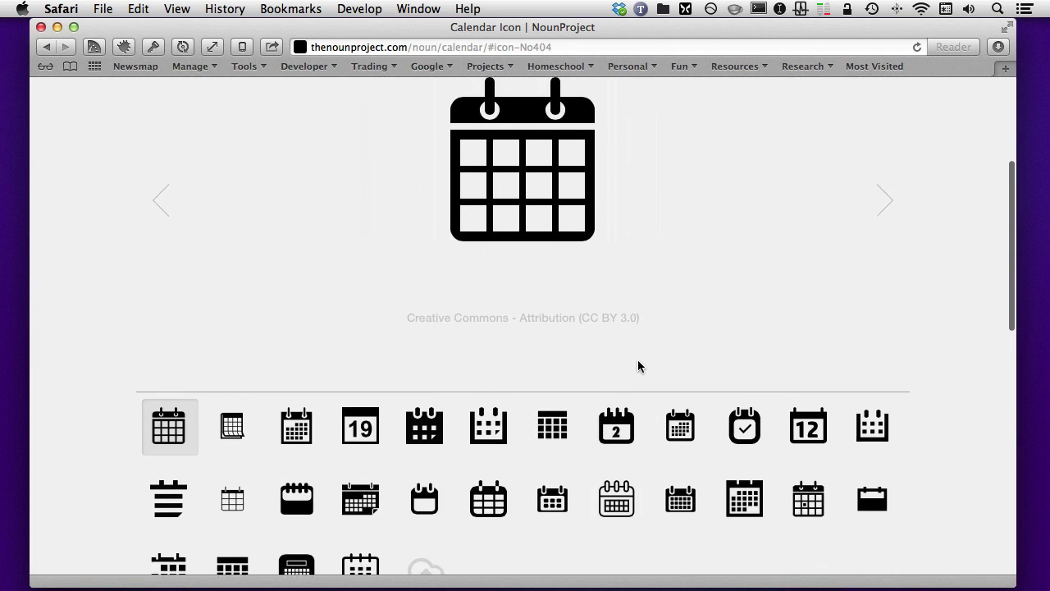
{"action": "scroll", "coordinate": [645, 363], "scroll_direction": "up", "scroll_amount": 5}
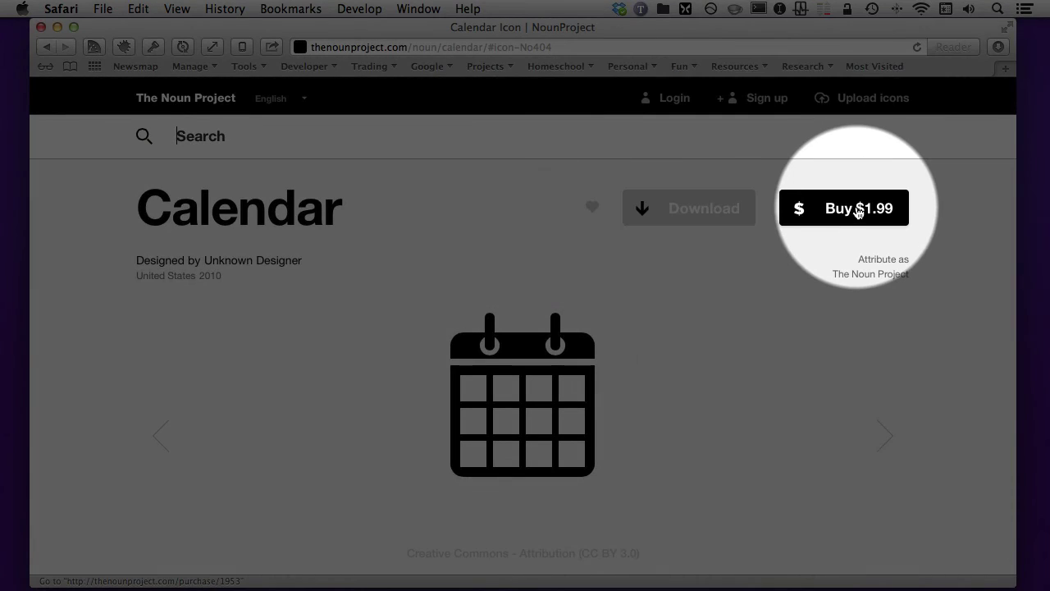
{"action": "scroll", "coordinate": [740, 272], "scroll_direction": "down", "scroll_amount": 5}
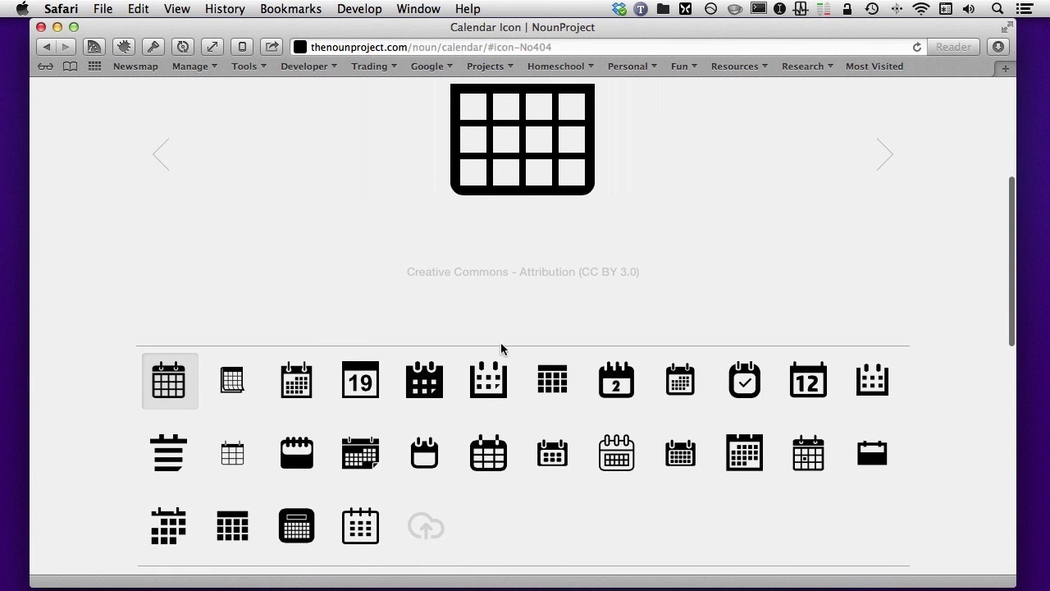
{"action": "left_click", "coordinate": [230, 379]}
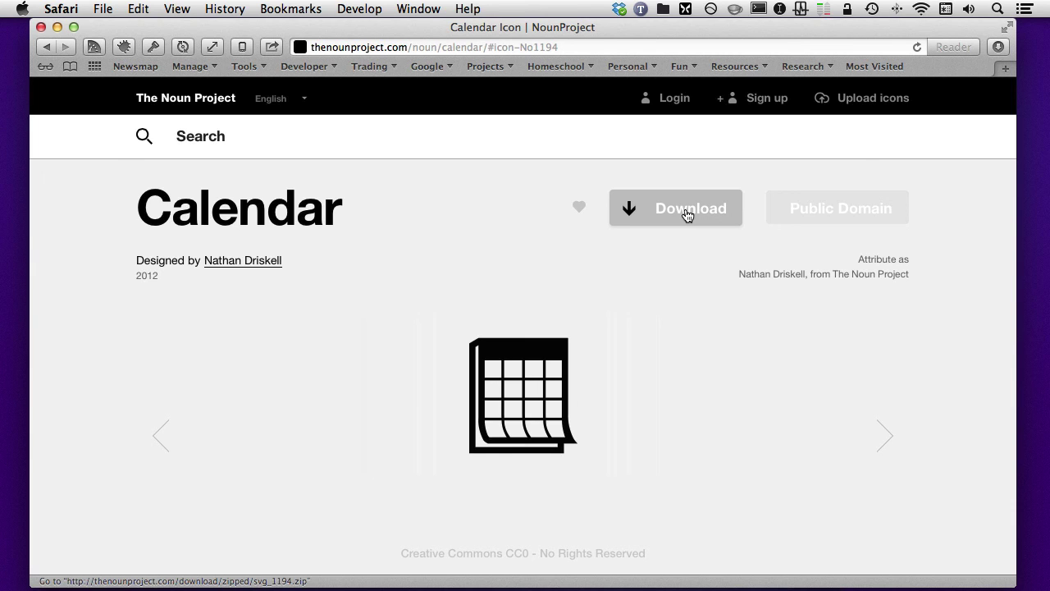
Step: Switch to Icons.sketch in Sketch, look along the row of icons from sync to airplane, and select the airplane
{"action": "key", "text": "super+Tab"}
{"action": "key", "text": "super+Tab"}
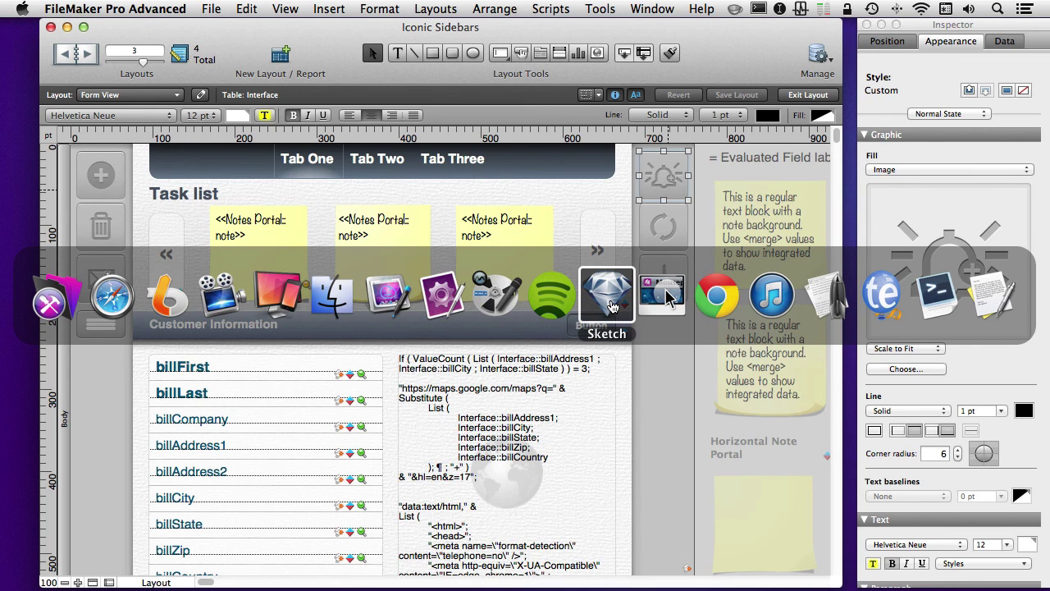
{"action": "left_click", "coordinate": [611, 305]}
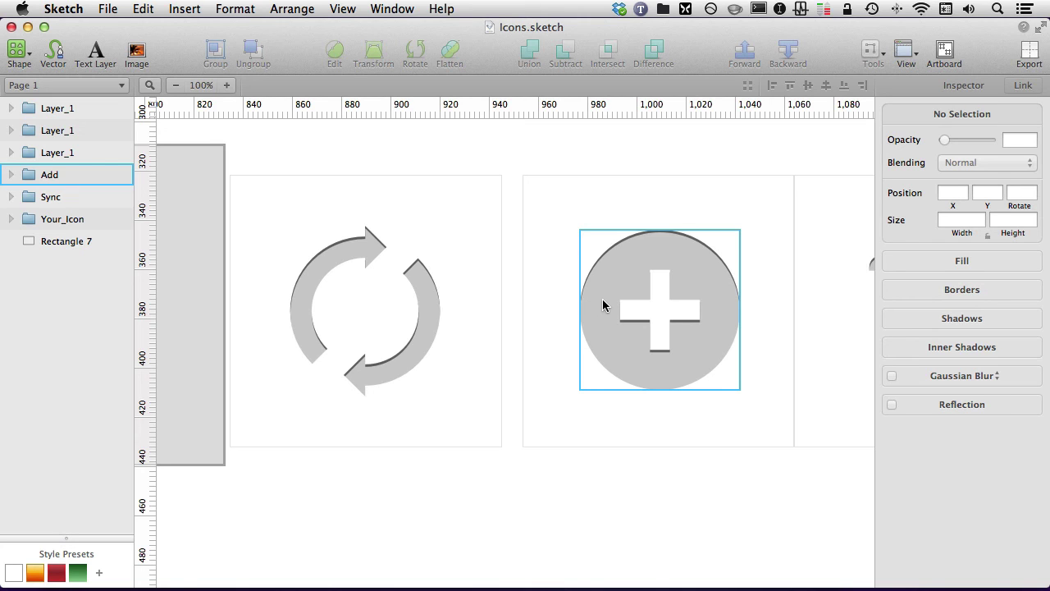
{"action": "scroll", "coordinate": [512, 322], "scroll_direction": "right", "scroll_amount": 5}
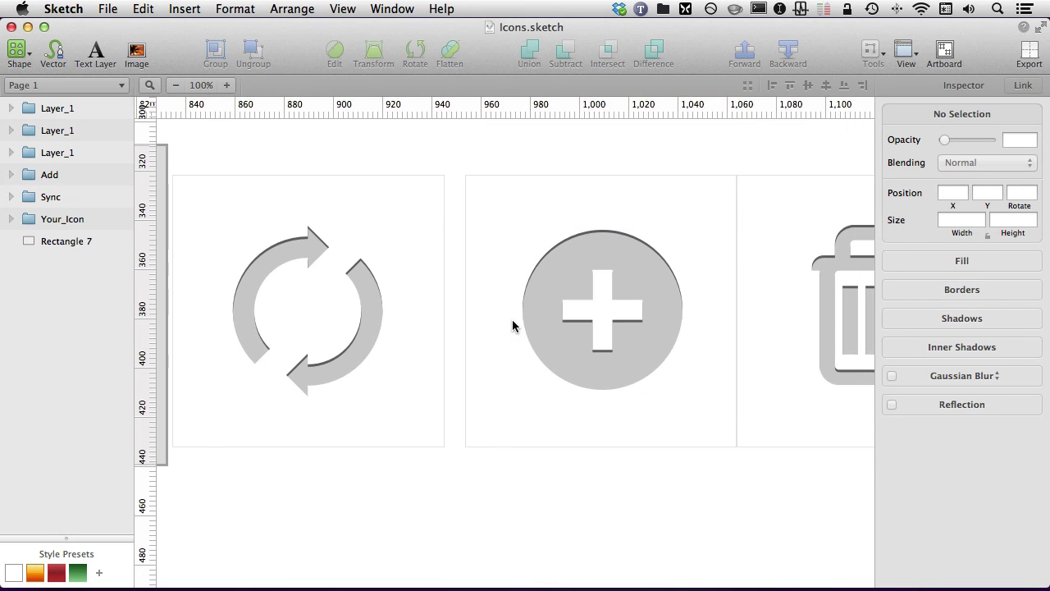
{"action": "scroll", "coordinate": [512, 326], "scroll_direction": "right", "scroll_amount": 10}
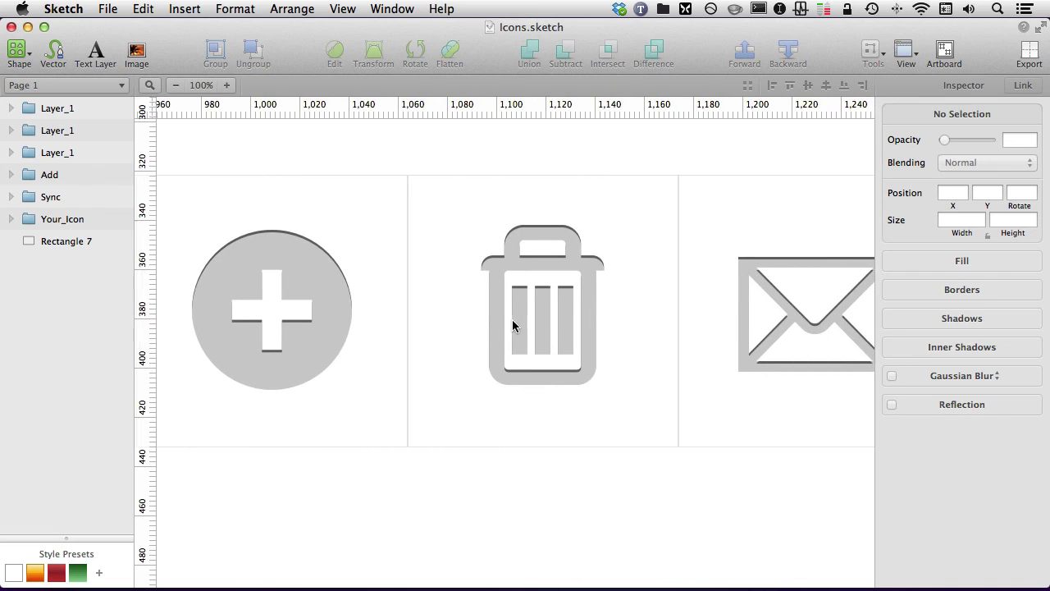
{"action": "scroll", "coordinate": [513, 321], "scroll_direction": "right", "scroll_amount": 6}
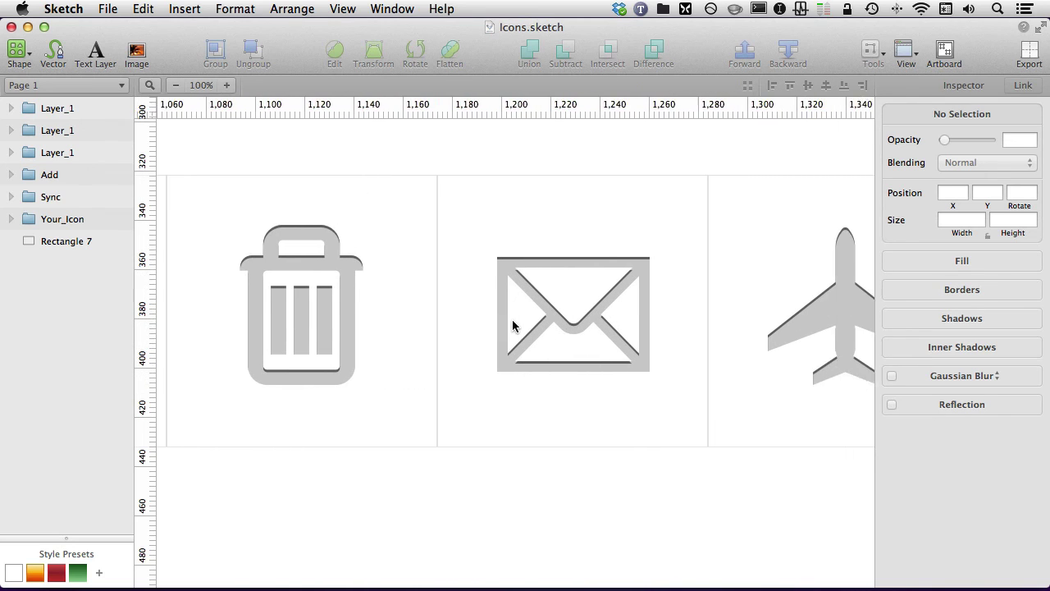
{"action": "scroll", "coordinate": [512, 324], "scroll_direction": "right", "scroll_amount": 5}
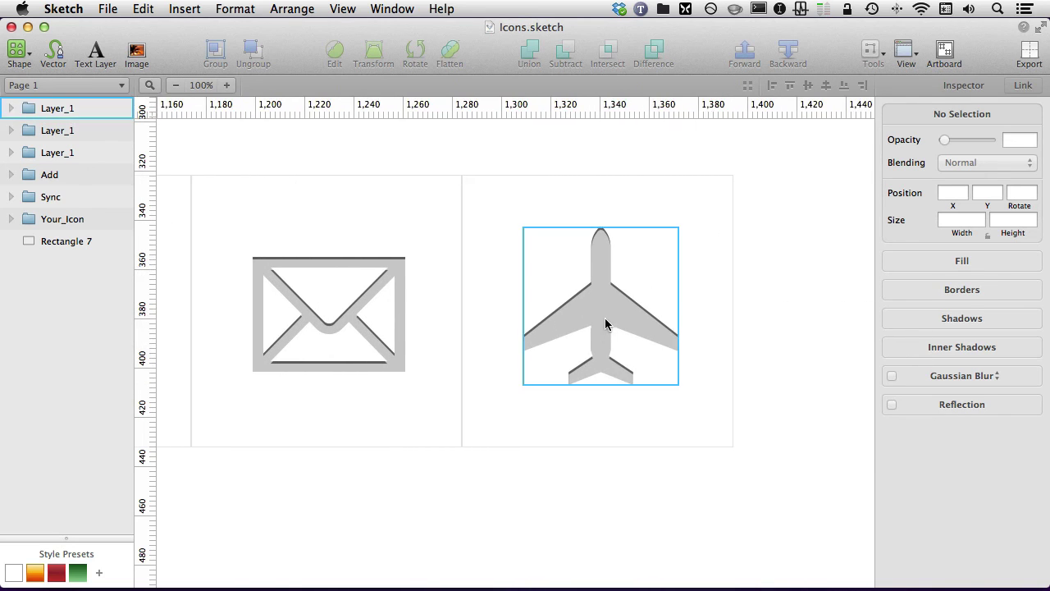
{"action": "left_click", "coordinate": [607, 319]}
{"action": "scroll", "coordinate": [605, 320], "scroll_direction": "right", "scroll_amount": 2}
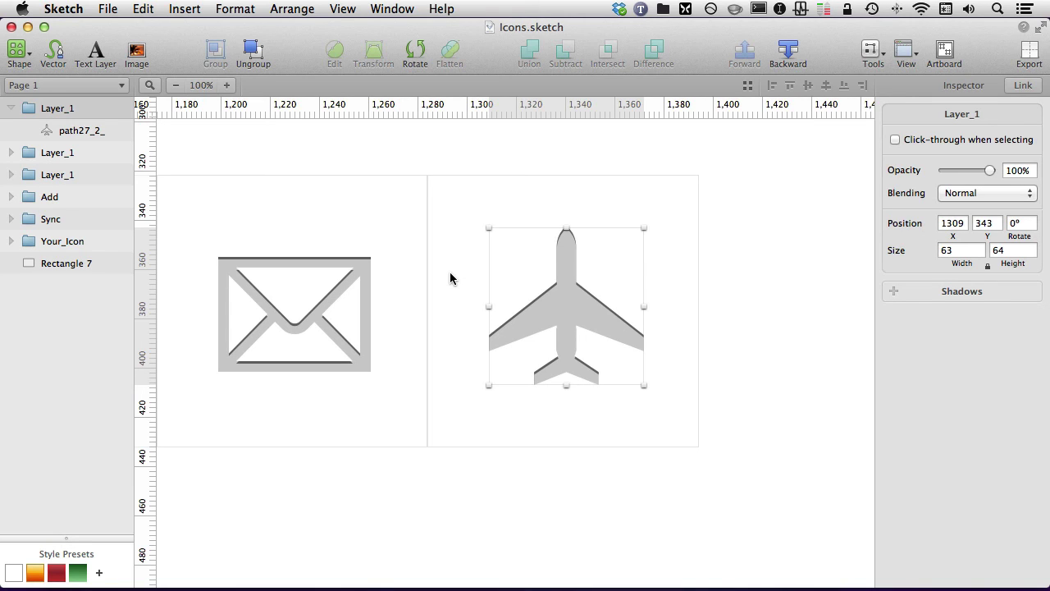
Step: Switch to FileMaker Pro and examine the sidebar icon buttons on the Form View layout
{"action": "key", "text": "super+Tab"}
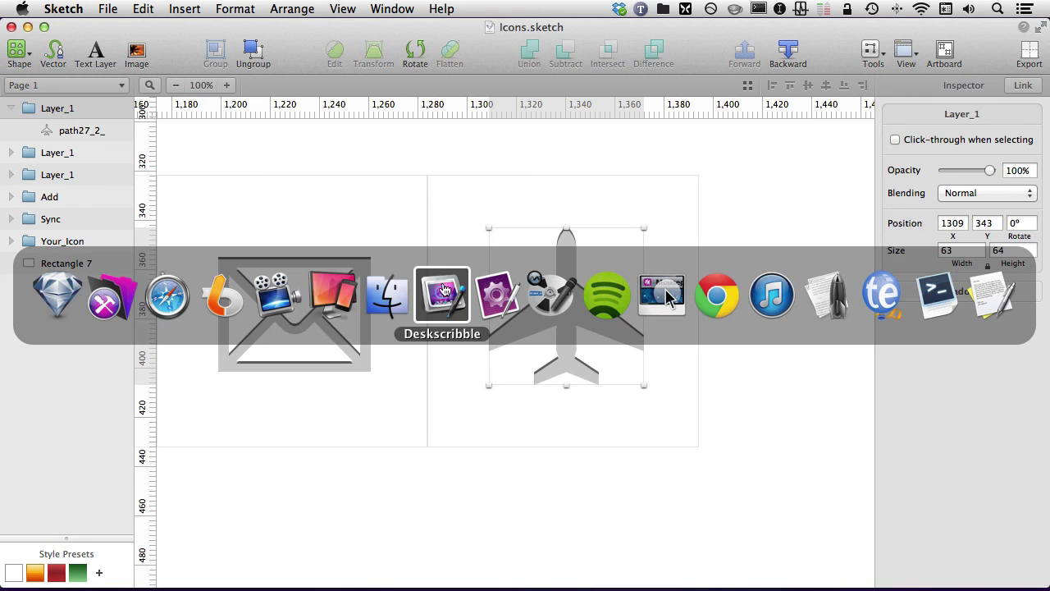
{"action": "left_click", "coordinate": [106, 306]}
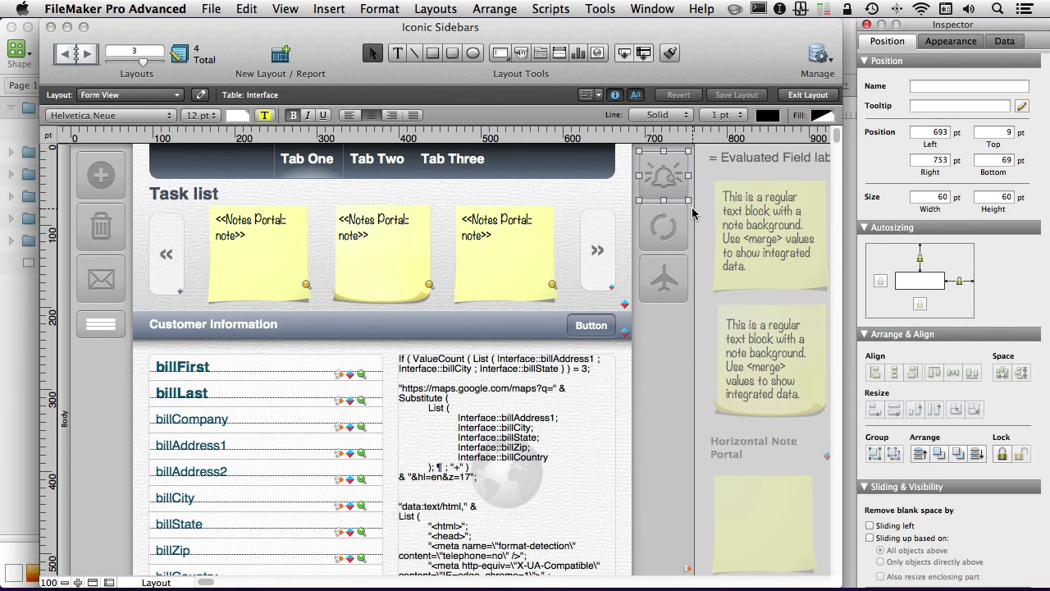
{"action": "left_click", "coordinate": [705, 209]}
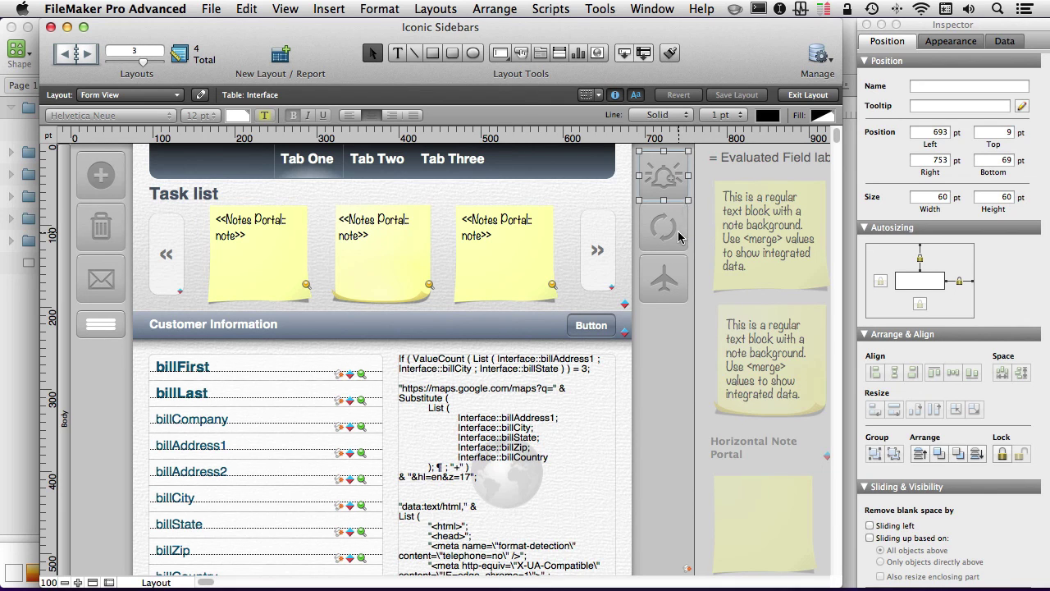
Step: Return to Sketch and show the export slices for the icons
{"action": "key", "text": "super+Tab"}
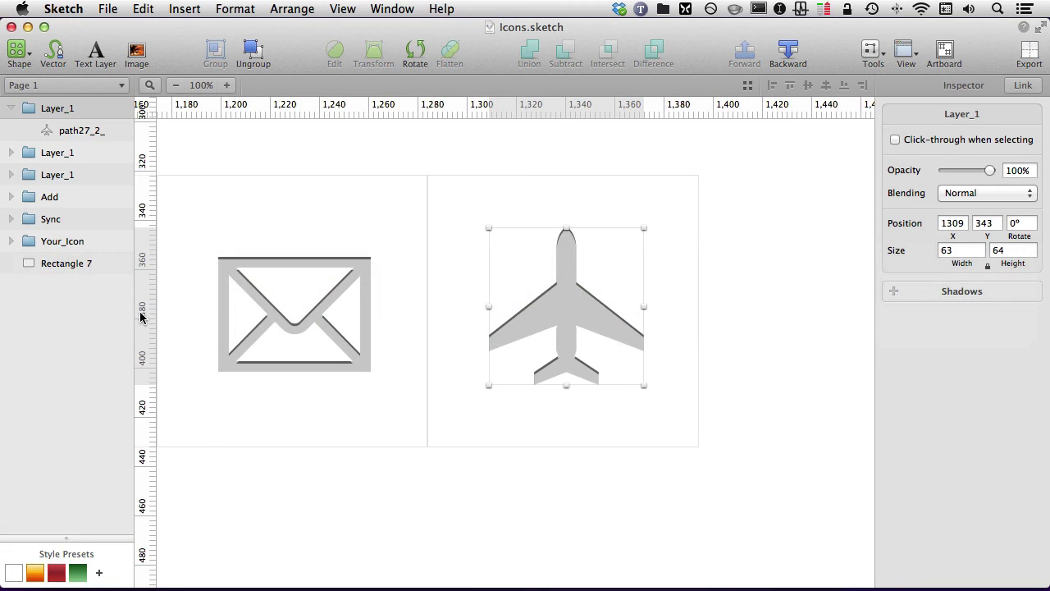
{"action": "left_click", "coordinate": [701, 277]}
{"action": "left_click", "coordinate": [576, 282]}
{"action": "left_click", "coordinate": [1034, 55]}
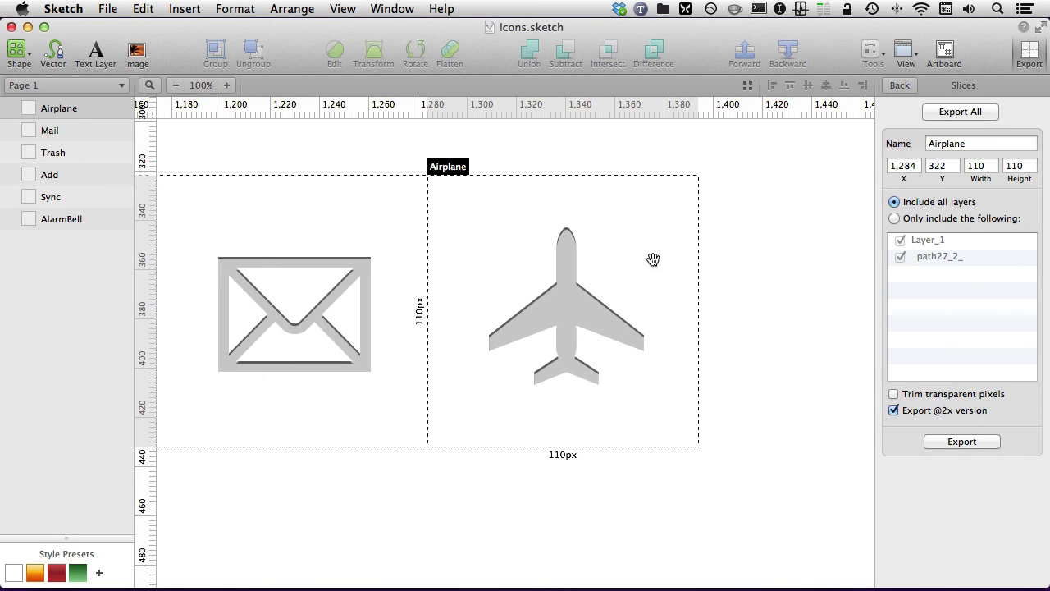
Step: Inspect the export settings of the Mail slice and the Airplane slice
{"action": "scroll", "coordinate": [555, 222], "scroll_direction": "left", "scroll_amount": 5}
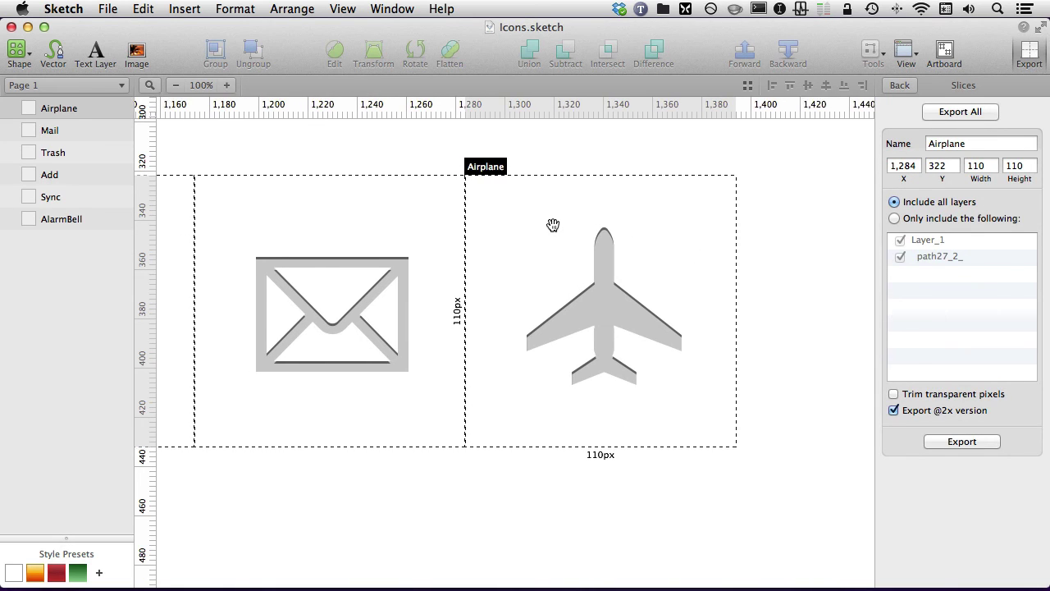
{"action": "left_click", "coordinate": [375, 210]}
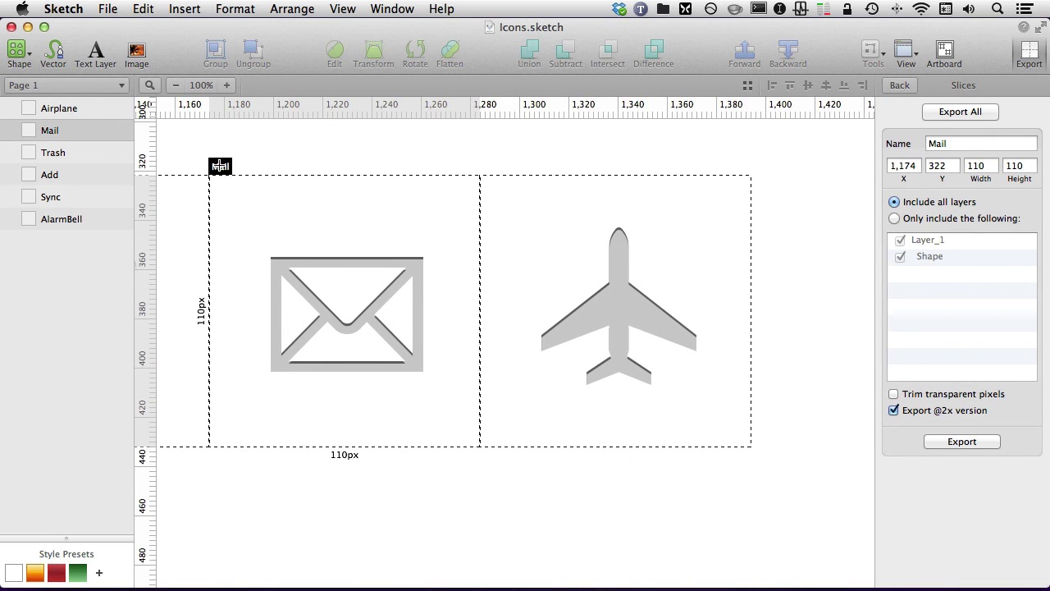
{"action": "left_click", "coordinate": [509, 219]}
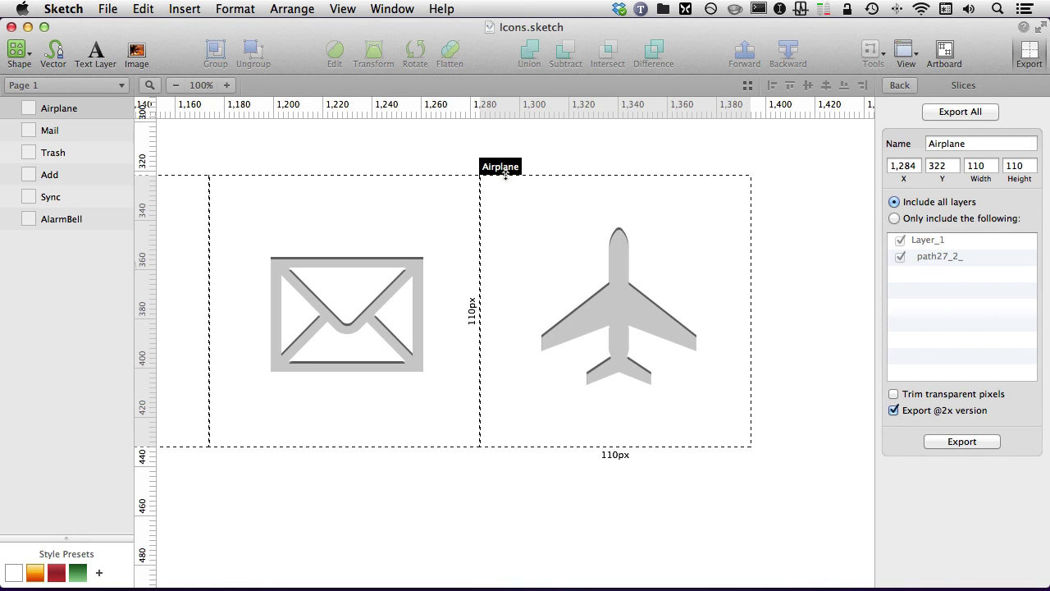
{"action": "scroll", "coordinate": [535, 203], "scroll_direction": "right", "scroll_amount": 3}
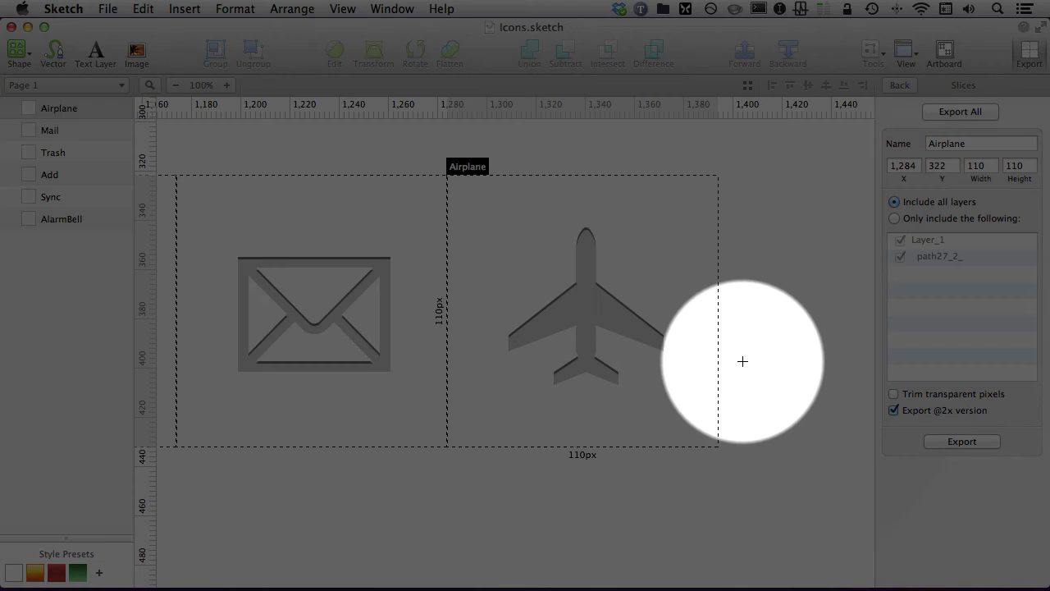
Step: Switch to FileMaker Pro and place a copy of the sync button below the airplane button, about 707 pt left and 220 pt top
{"action": "key", "text": "super+Tab"}
{"action": "key", "text": "super+Tab"}
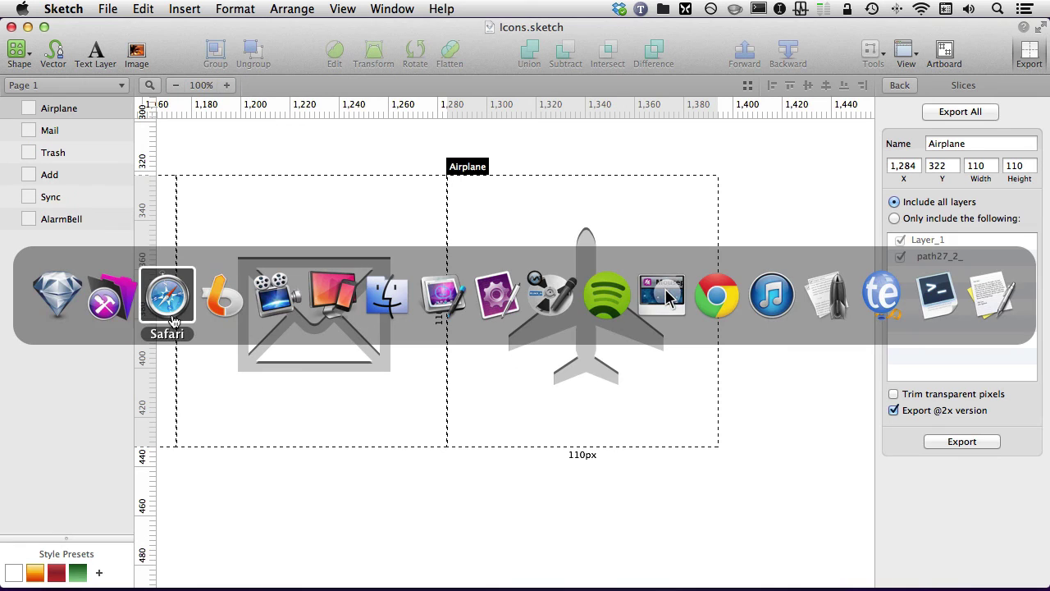
{"action": "key", "text": "super+shift+Tab"}
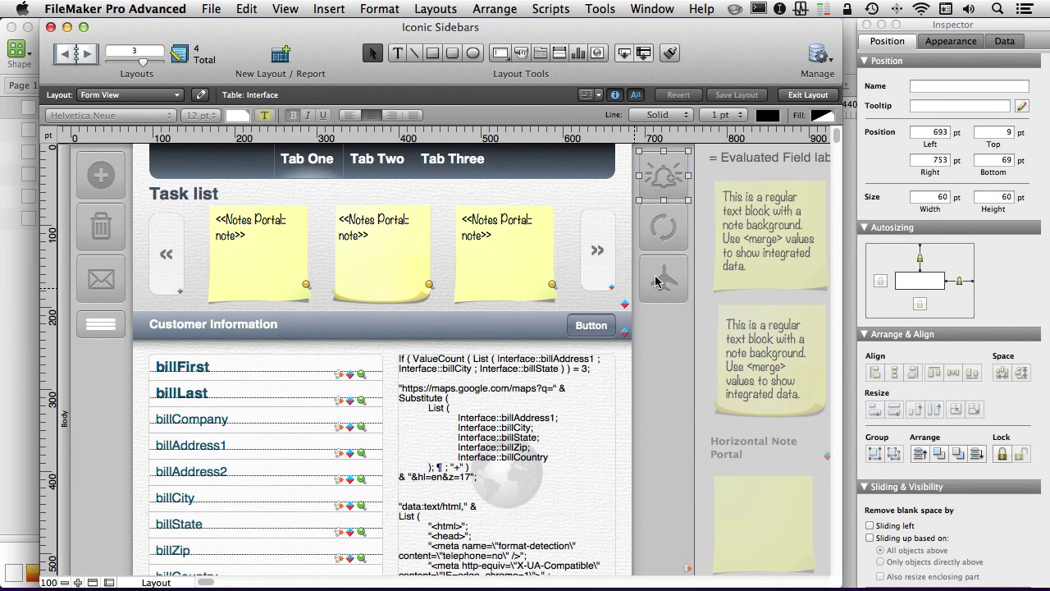
{"action": "left_click", "coordinate": [679, 223]}
{"action": "left_click_drag", "start_coordinate": [669, 231], "coordinate": [680, 353]}
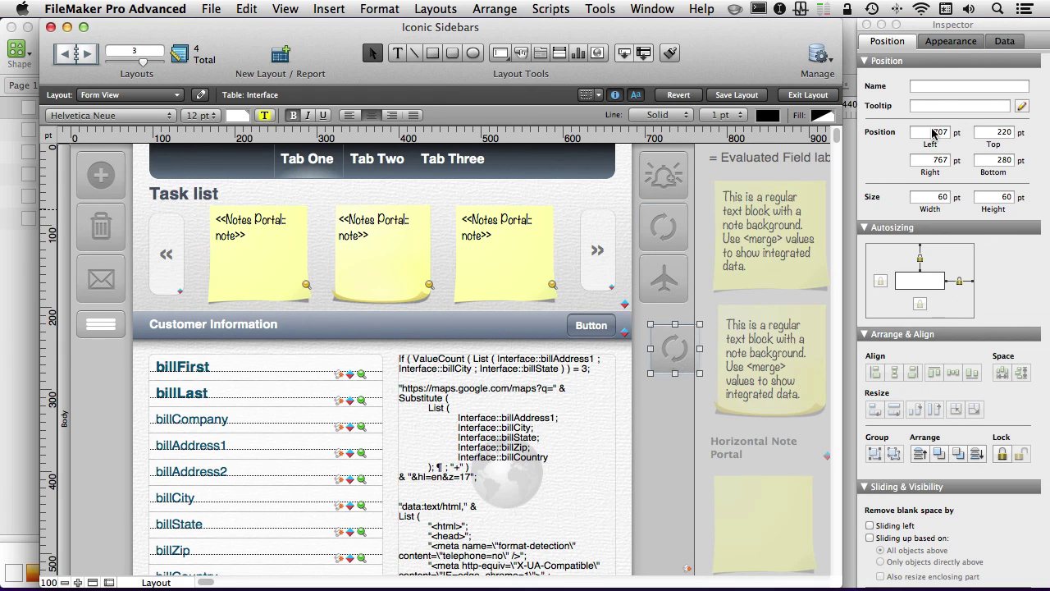
{"action": "left_click", "coordinate": [949, 42]}
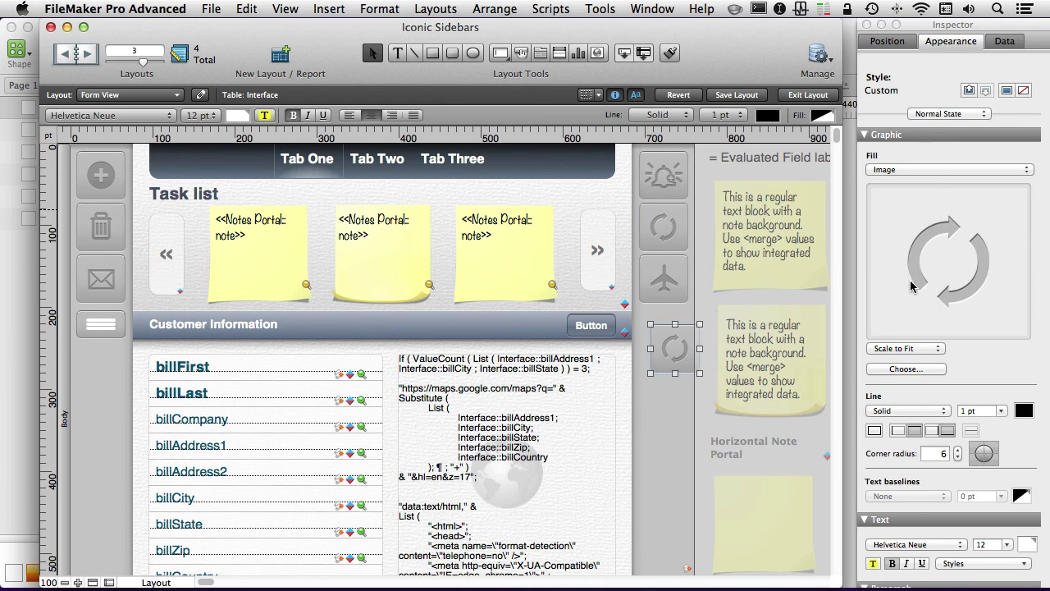
{"action": "left_click", "coordinate": [903, 369]}
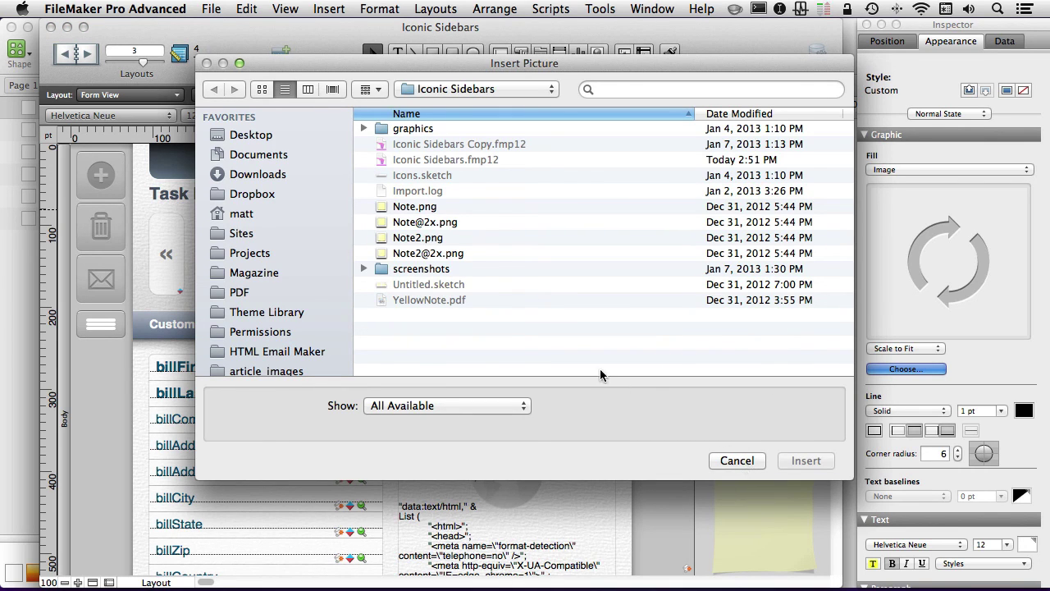
{"action": "left_click", "coordinate": [364, 129]}
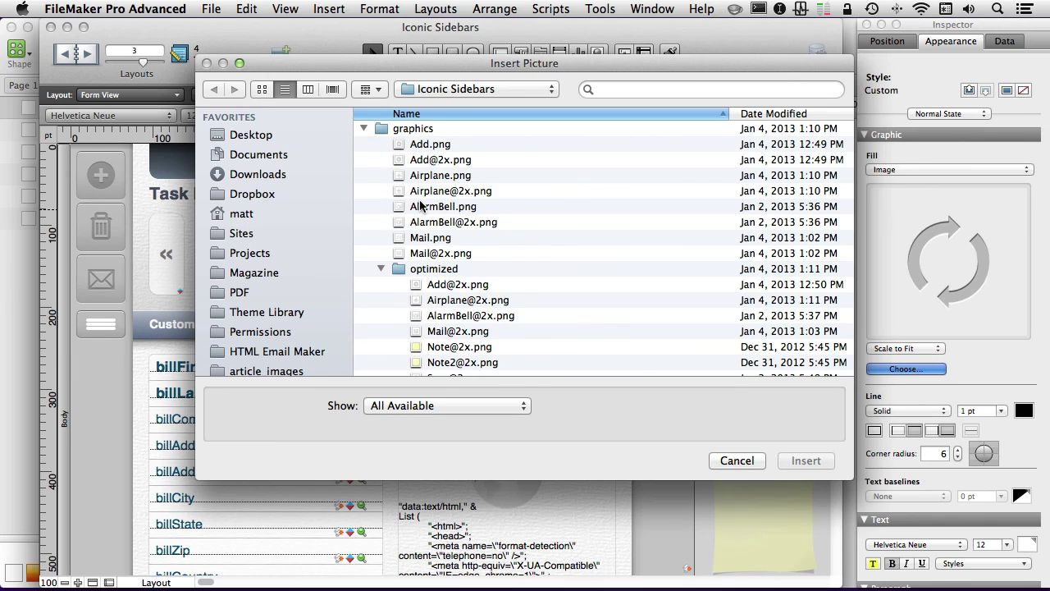
{"action": "scroll", "coordinate": [429, 206], "scroll_direction": "down", "scroll_amount": 3}
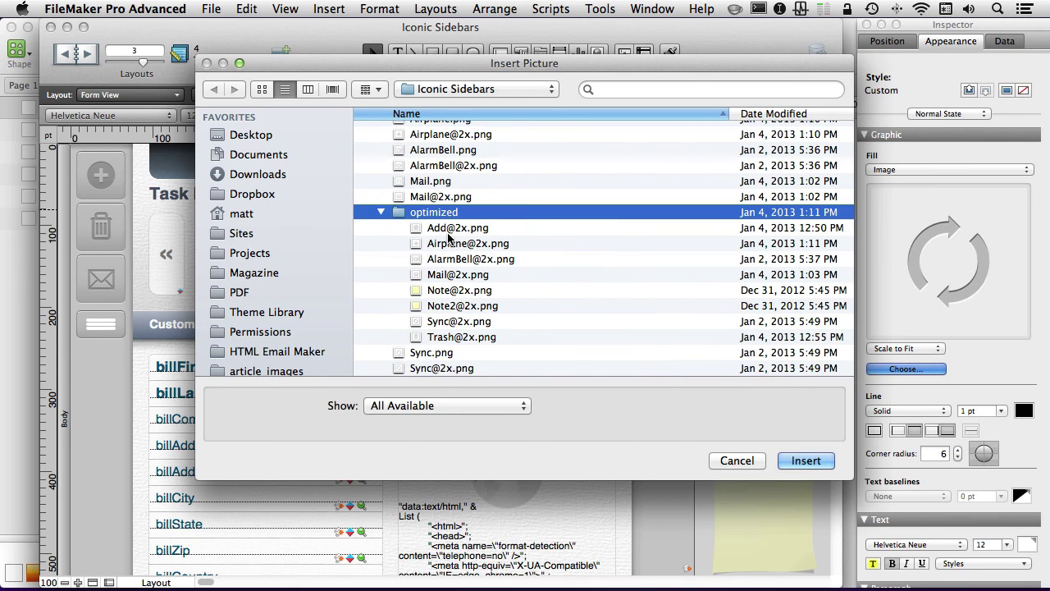
{"action": "left_click", "coordinate": [452, 231]}
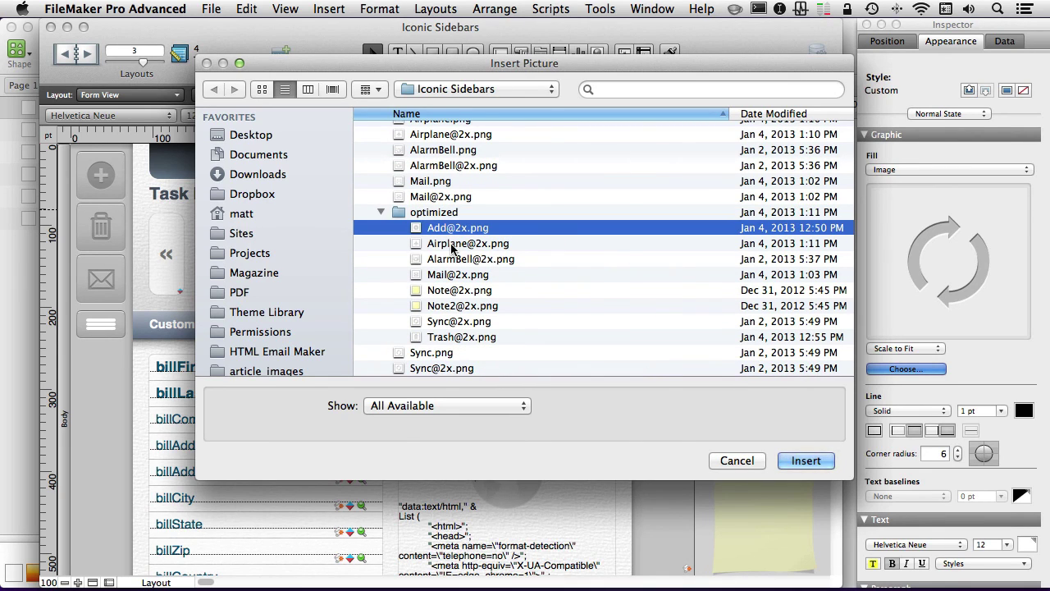
{"action": "left_click", "coordinate": [456, 244]}
{"action": "left_click", "coordinate": [467, 260]}
{"action": "left_click", "coordinate": [466, 277]}
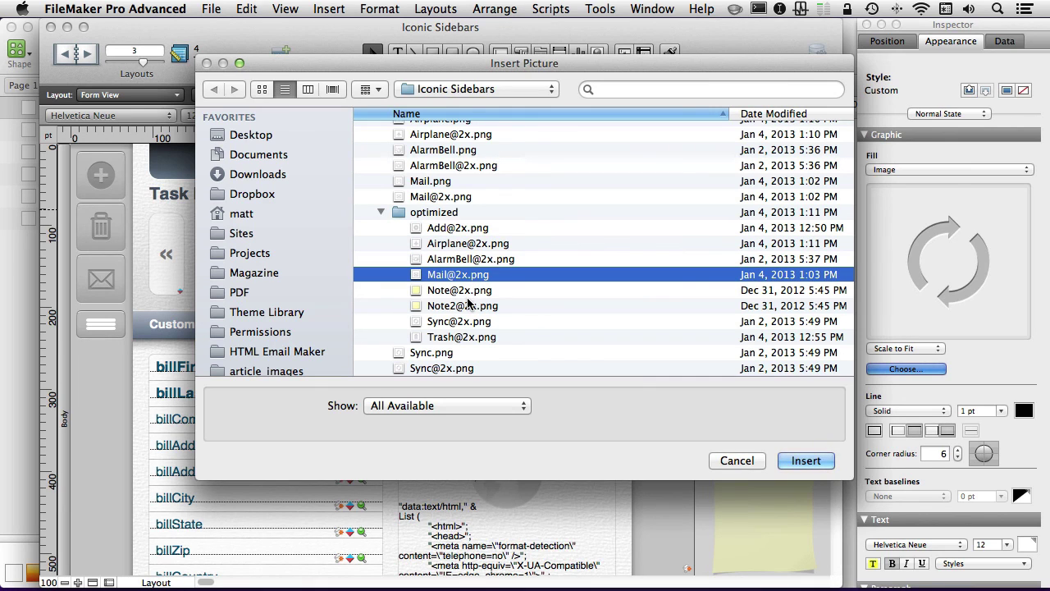
{"action": "left_click", "coordinate": [736, 460]}
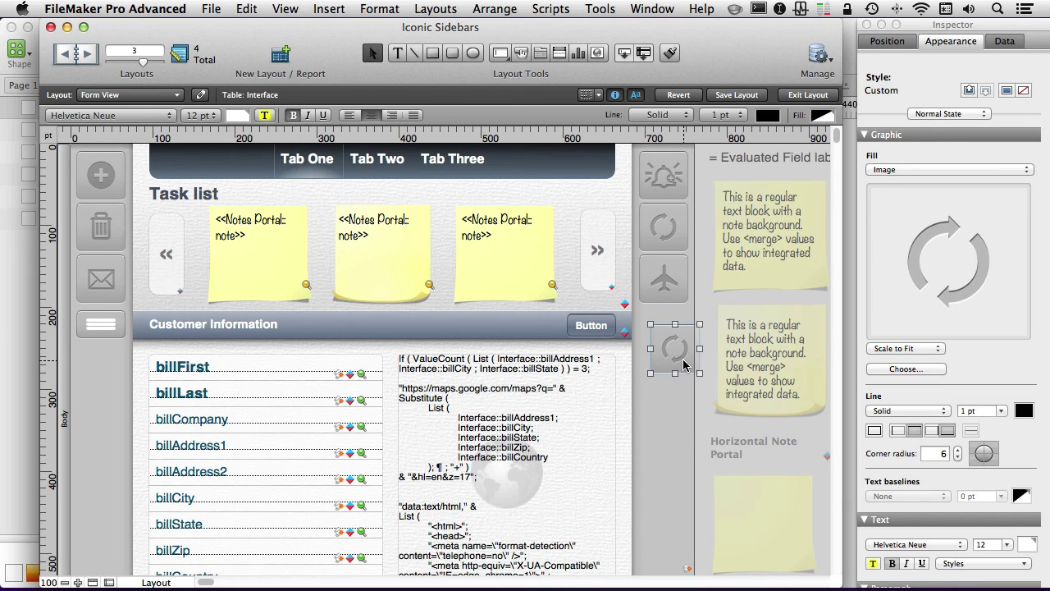
Step: Show the Pressed state of the copied sync button and delete the copy below the airplane button
{"action": "left_click", "coordinate": [956, 114]}
{"action": "left_click", "coordinate": [940, 147]}
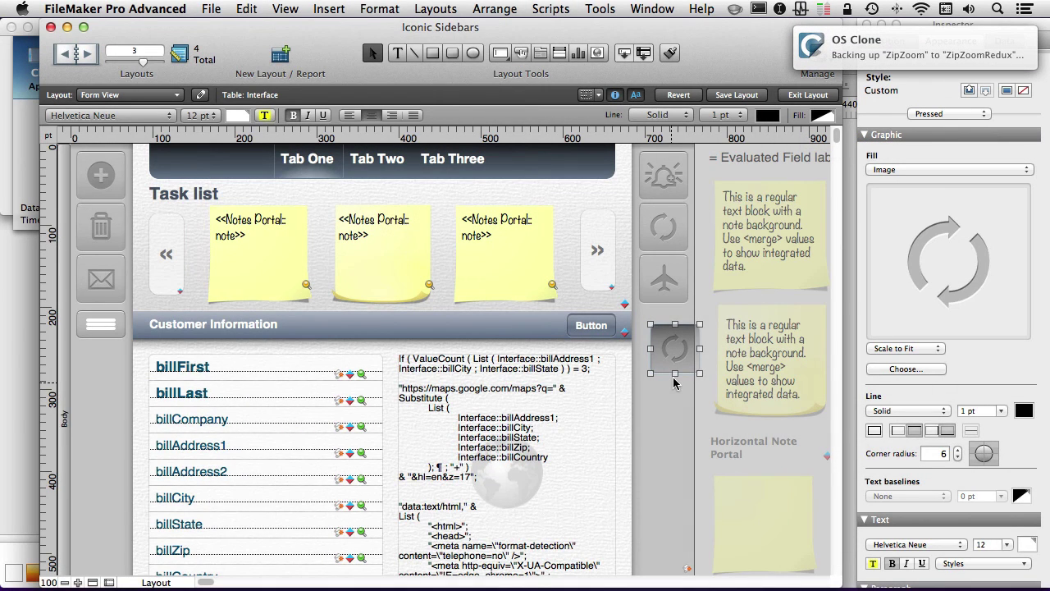
{"action": "left_click", "coordinate": [682, 352]}
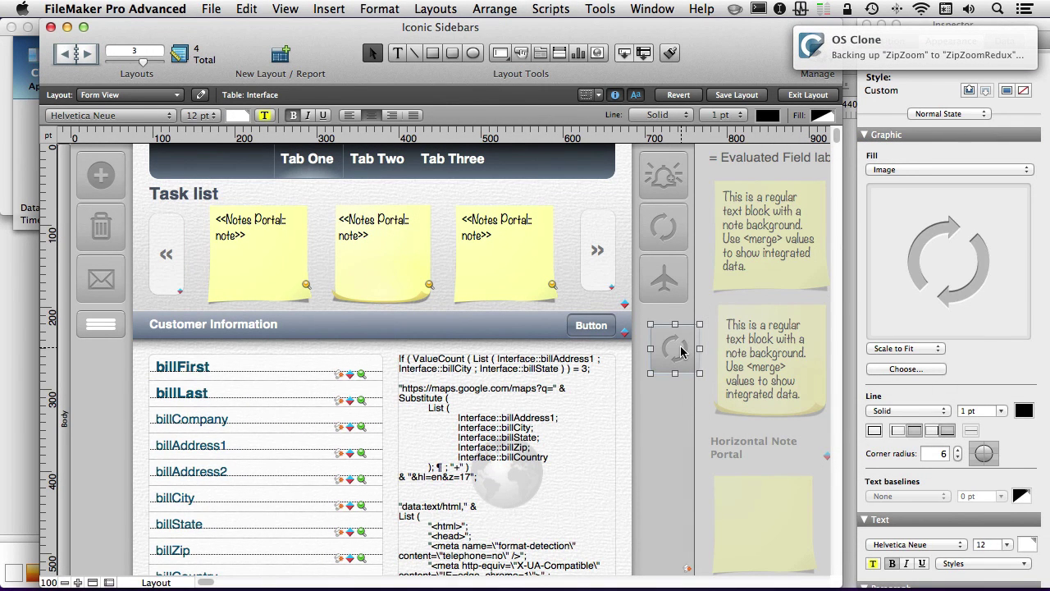
{"action": "key", "text": "BackSpace"}
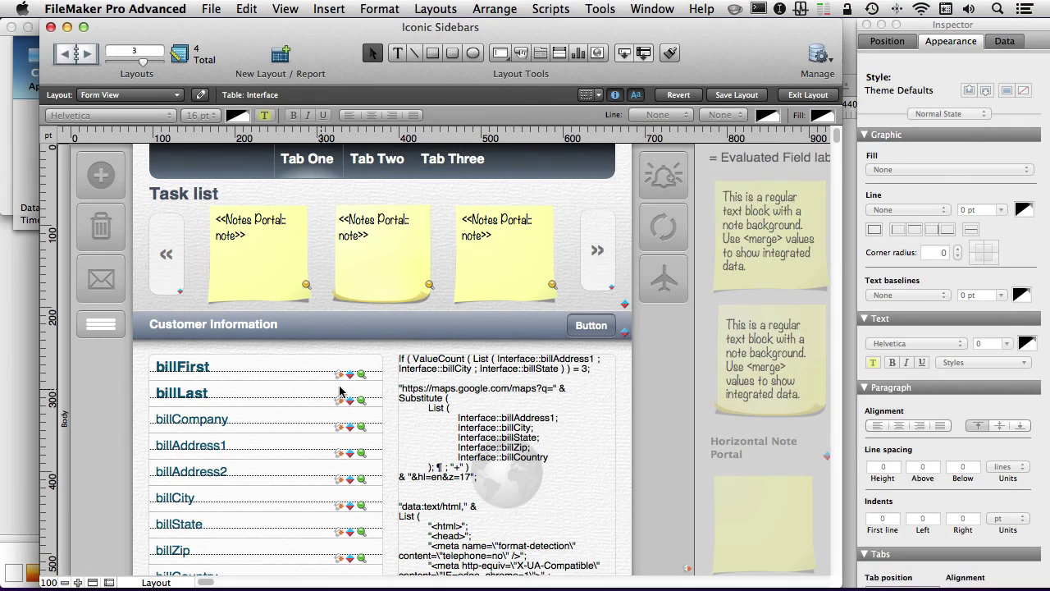
Step: Open the conditional formatting formula of the "= Evaluated Field labels" text object beside the layout
{"action": "left_click", "coordinate": [755, 160]}
{"action": "scroll", "coordinate": [755, 162], "scroll_direction": "right", "scroll_amount": 4}
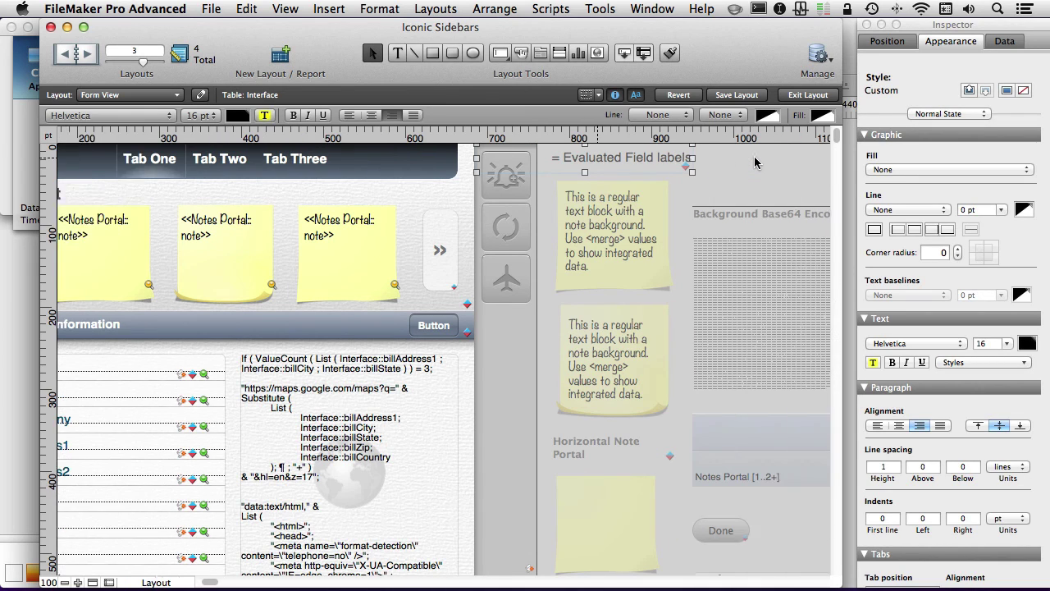
{"action": "scroll", "coordinate": [755, 162], "scroll_direction": "right", "scroll_amount": 2}
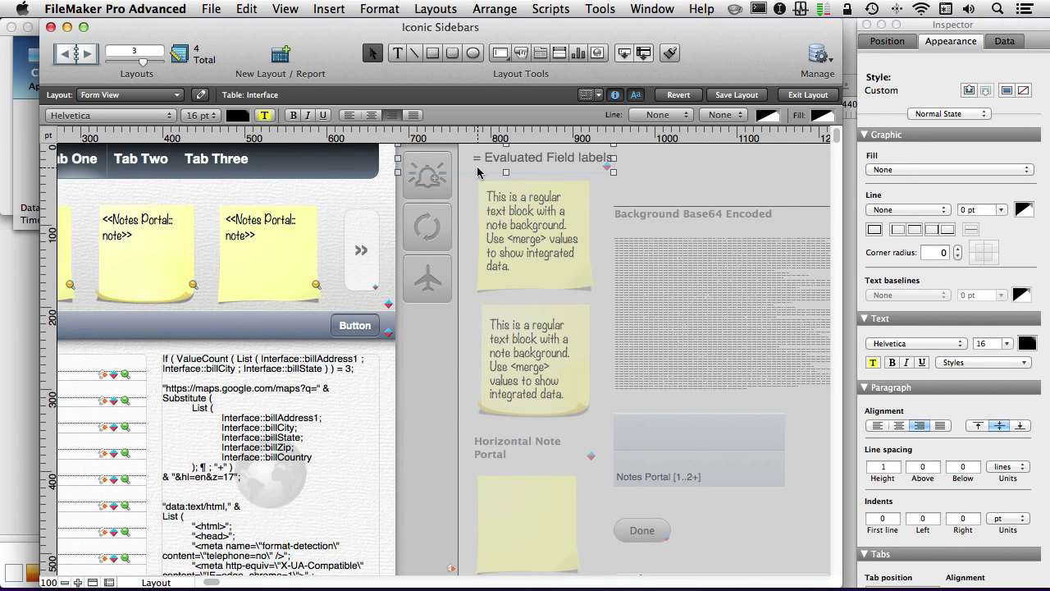
{"action": "key", "text": "super+shift+c"}
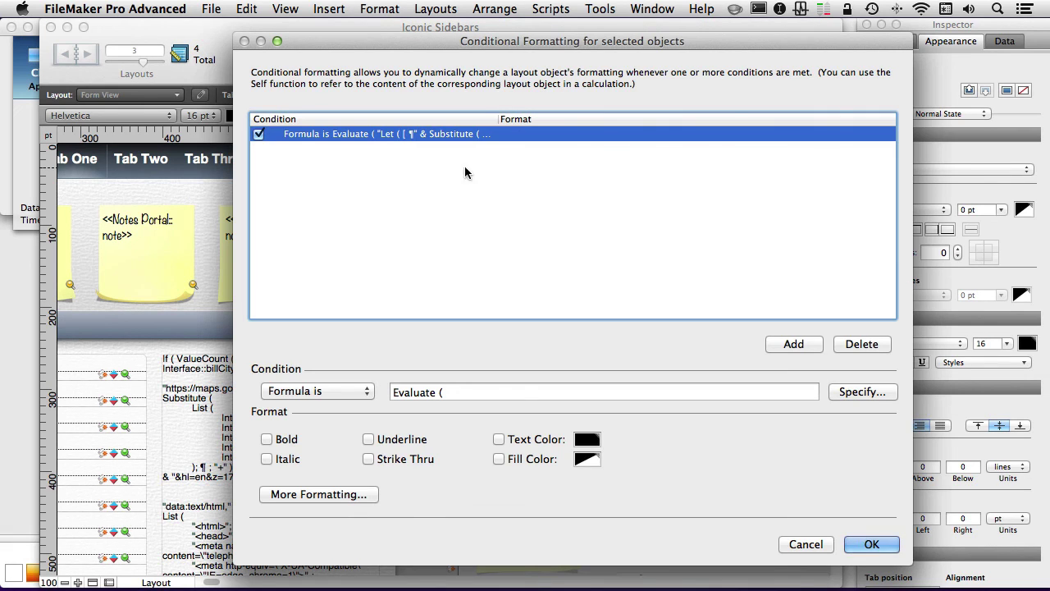
{"action": "left_click", "coordinate": [855, 394]}
{"action": "left_click", "coordinate": [442, 333]}
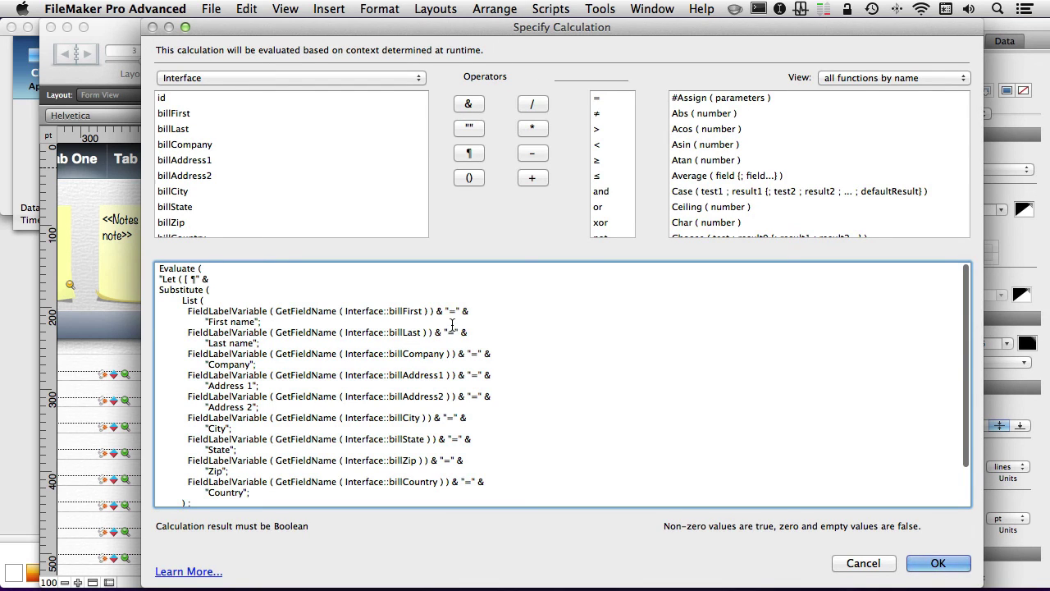
{"action": "scroll", "coordinate": [451, 326], "scroll_direction": "down", "scroll_amount": 1}
{"action": "scroll", "coordinate": [451, 326], "scroll_direction": "down", "scroll_amount": 1}
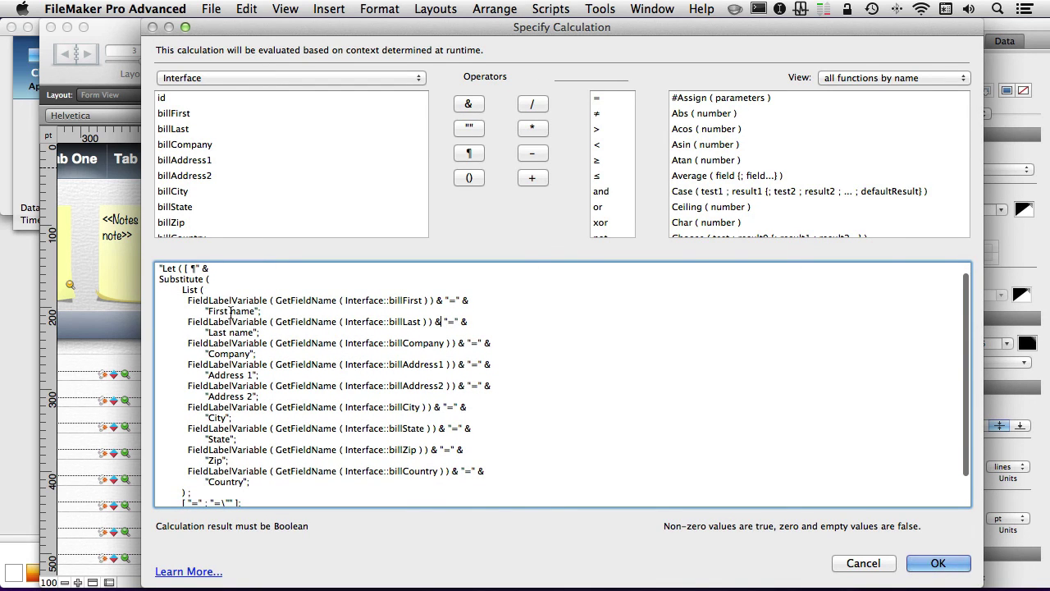
Step: Examine how the formula pairs each Interface field with its label text, and close the conditional formatting without changes
{"action": "left_click_drag", "start_coordinate": [345, 301], "coordinate": [423, 300]}
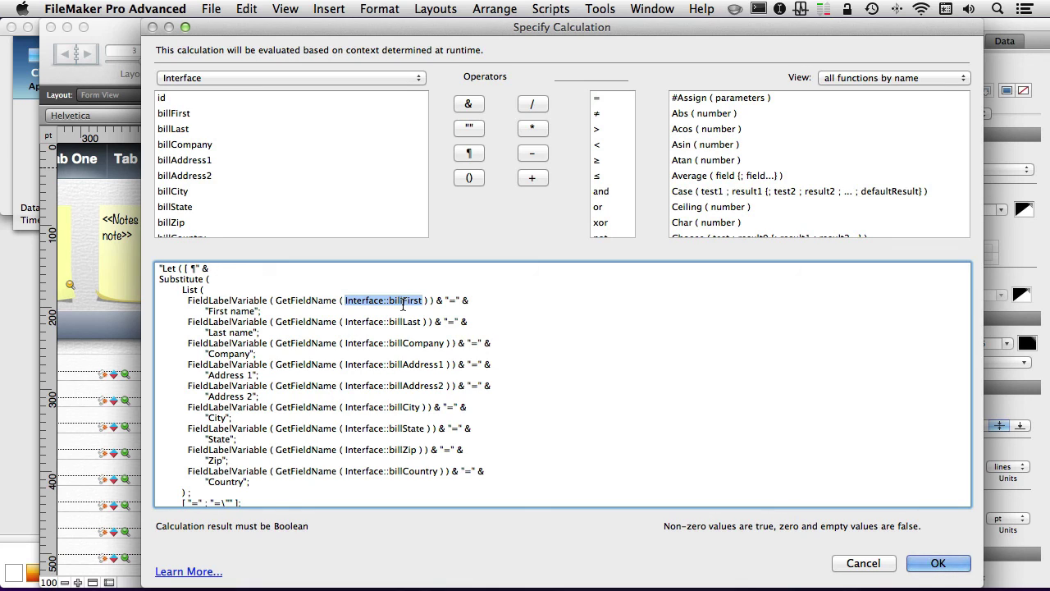
{"action": "double_click", "coordinate": [216, 312]}
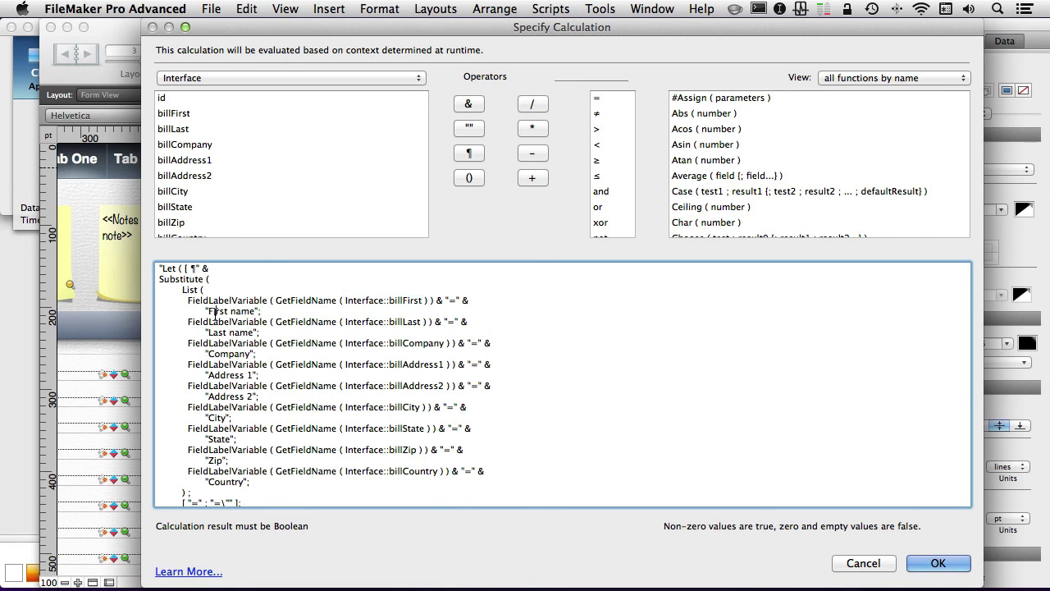
{"action": "left_click_drag", "start_coordinate": [227, 313], "coordinate": [240, 332]}
{"action": "double_click", "coordinate": [226, 354]}
{"action": "double_click", "coordinate": [223, 386]}
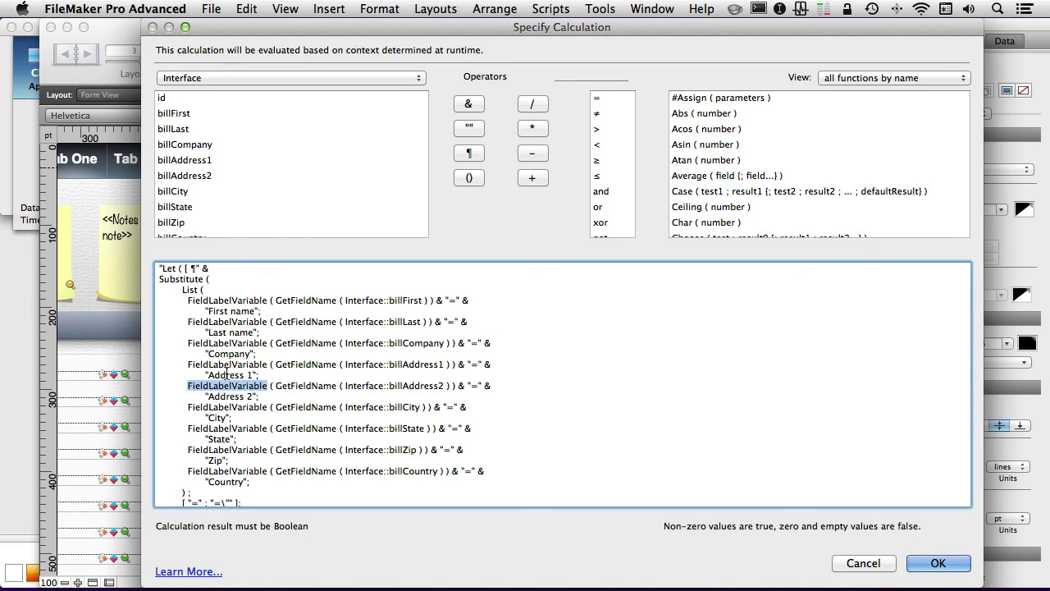
{"action": "double_click", "coordinate": [228, 397]}
{"action": "double_click", "coordinate": [218, 418]}
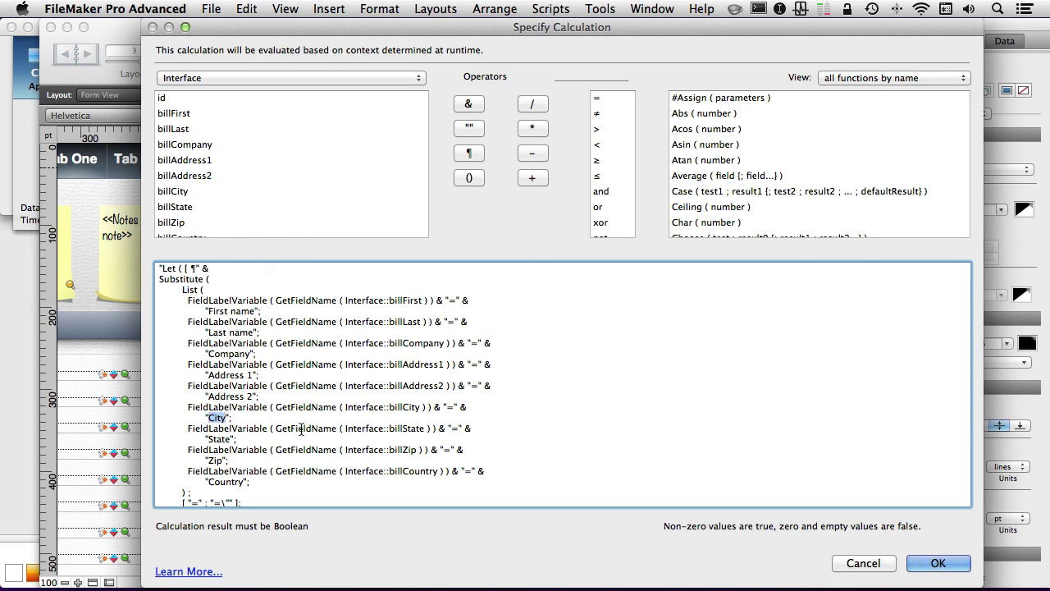
{"action": "left_click", "coordinate": [927, 563]}
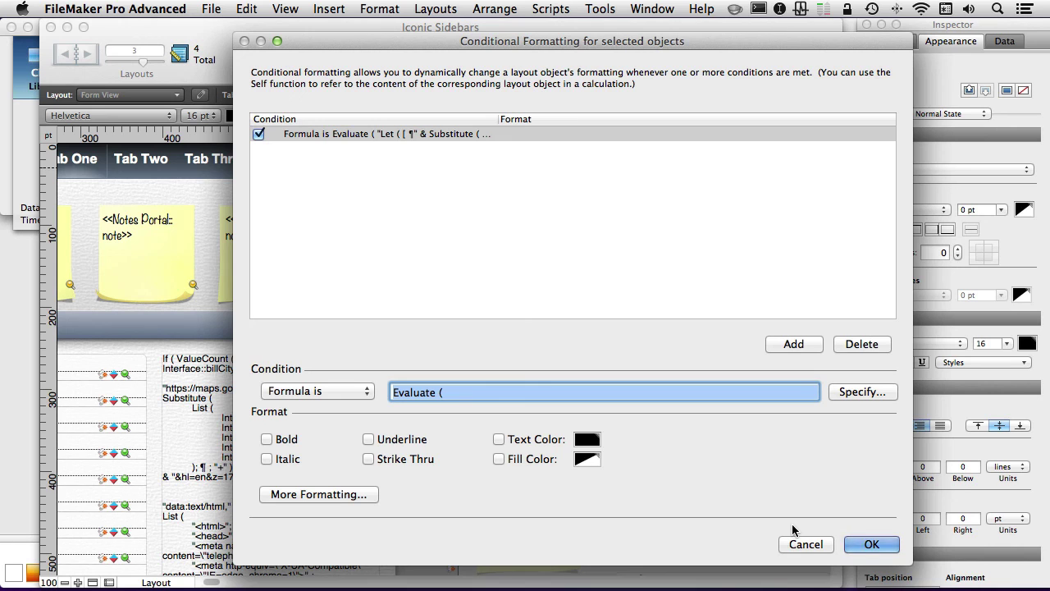
{"action": "left_click", "coordinate": [807, 545]}
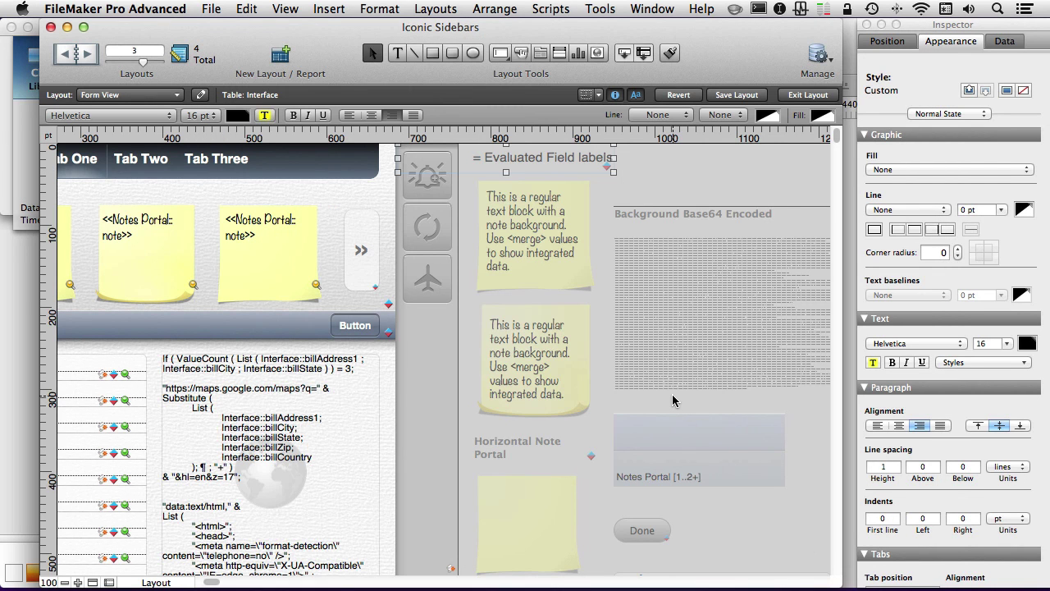
Step: Inspect the first Task list note's merge text and the separate note image object behind it
{"action": "scroll", "coordinate": [677, 401], "scroll_direction": "left", "scroll_amount": 5}
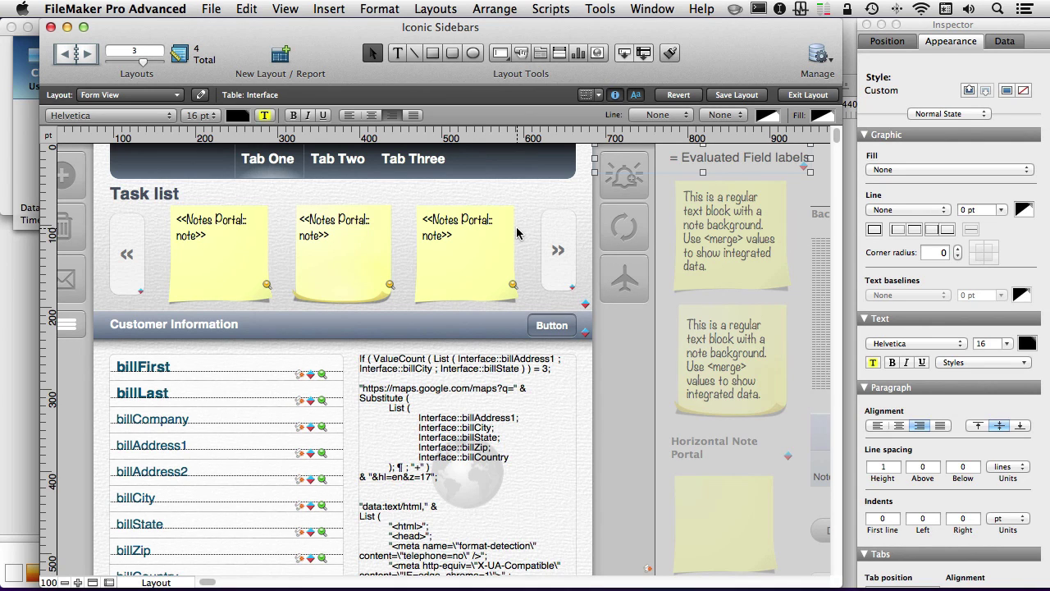
{"action": "left_click", "coordinate": [266, 240]}
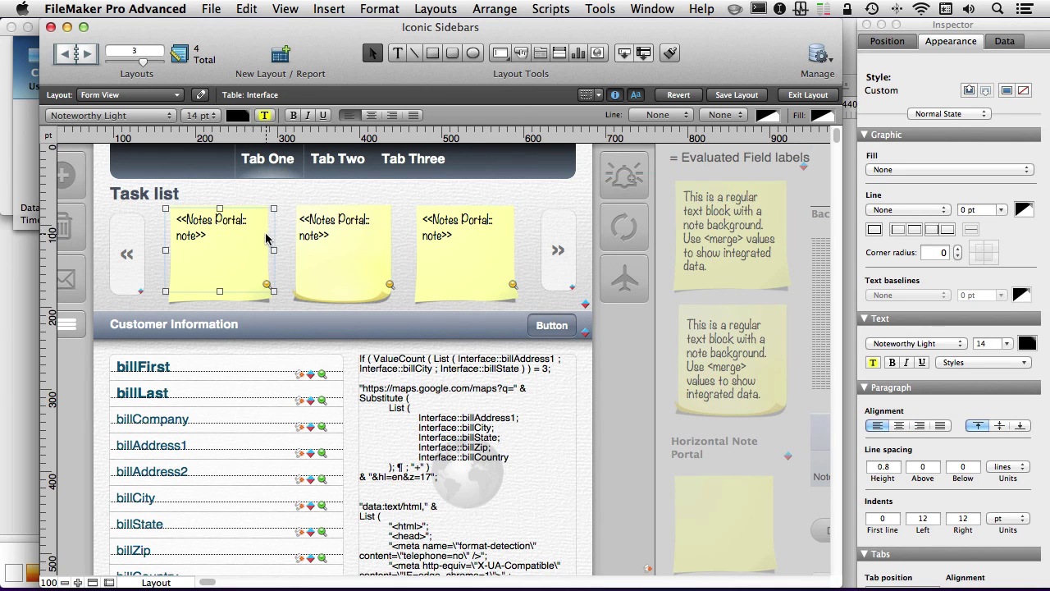
{"action": "left_click", "coordinate": [239, 297]}
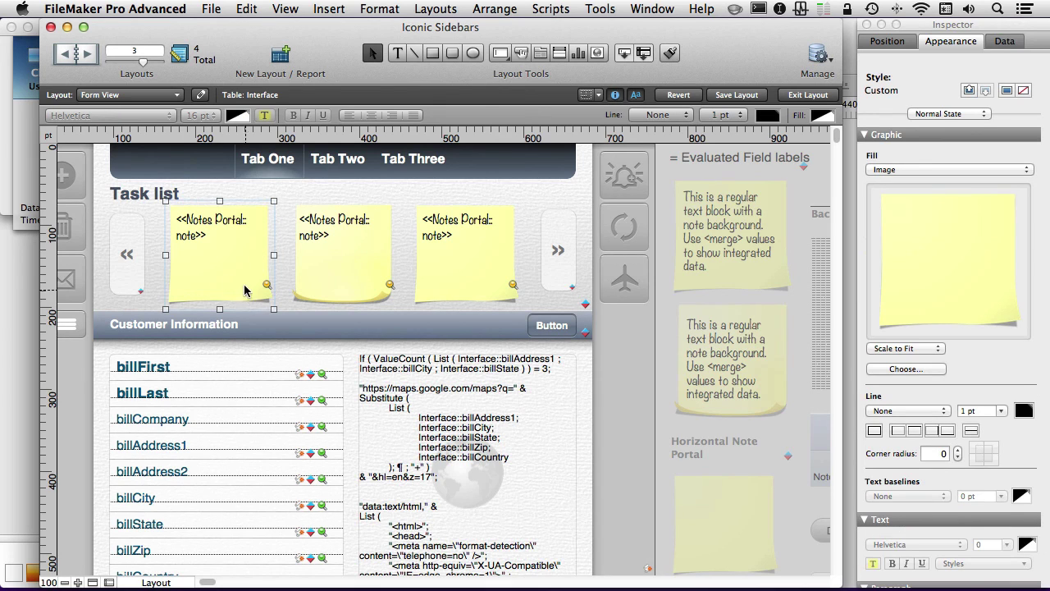
{"action": "left_click", "coordinate": [227, 243]}
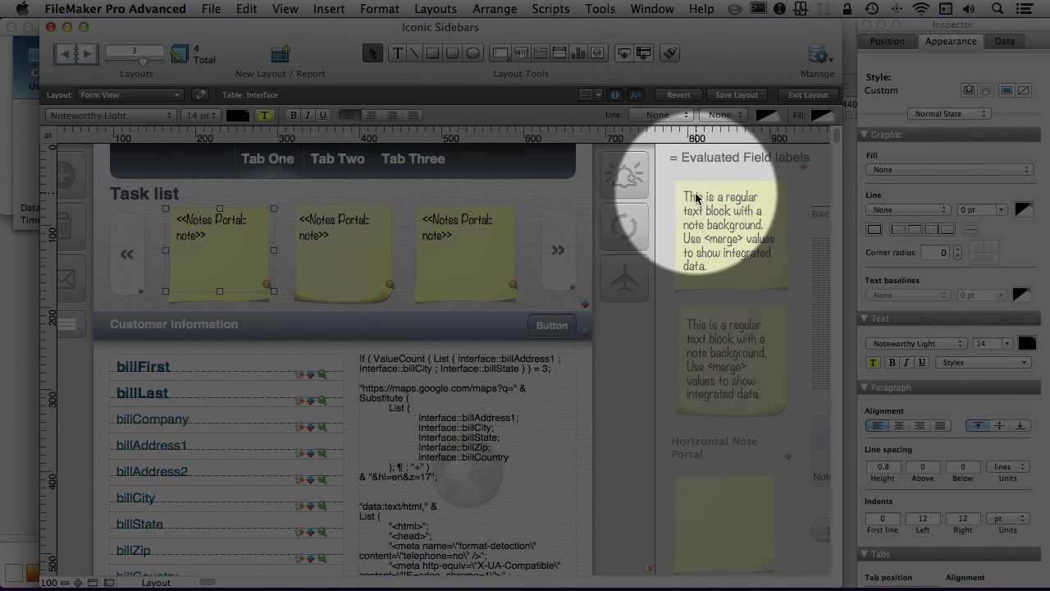
Step: Inspect the upper sample note's image fill and its editable text block, leaving the text as it is
{"action": "left_click", "coordinate": [721, 237]}
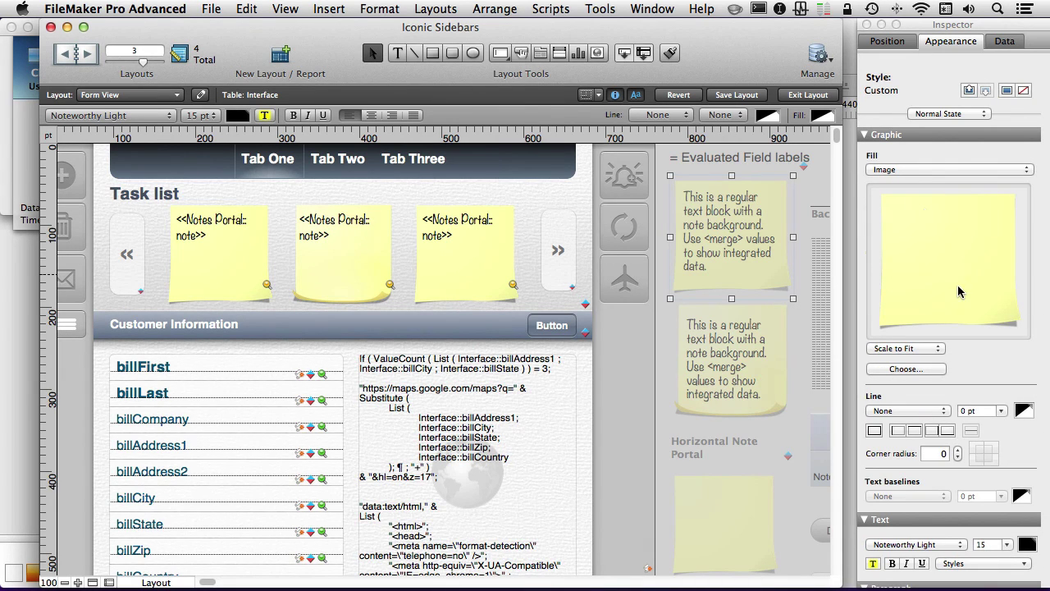
{"action": "left_click", "coordinate": [741, 241]}
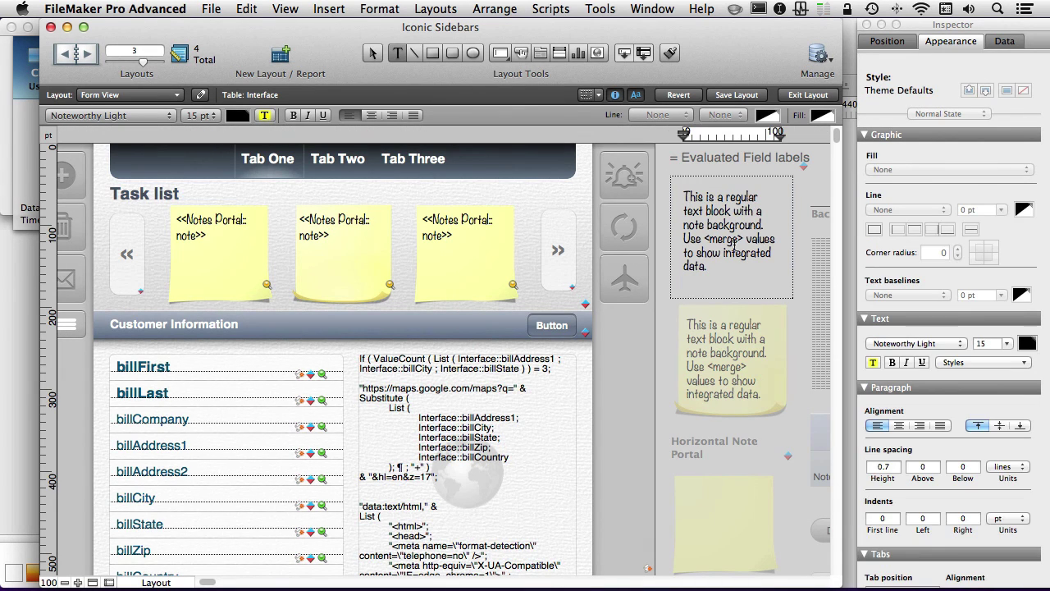
{"action": "left_click_drag", "start_coordinate": [718, 273], "coordinate": [687, 205]}
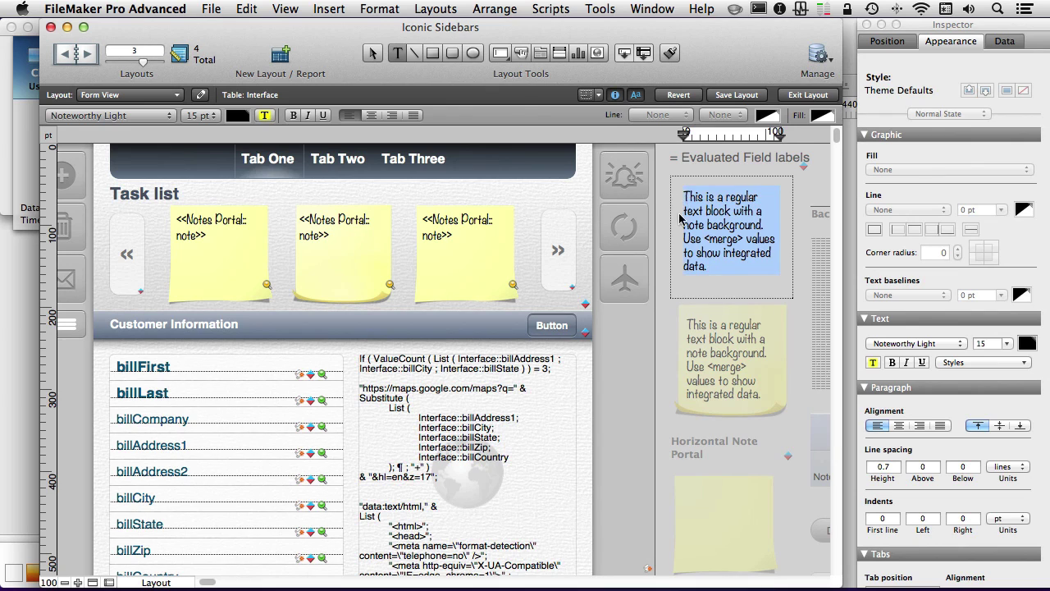
{"action": "key", "text": "Escape"}
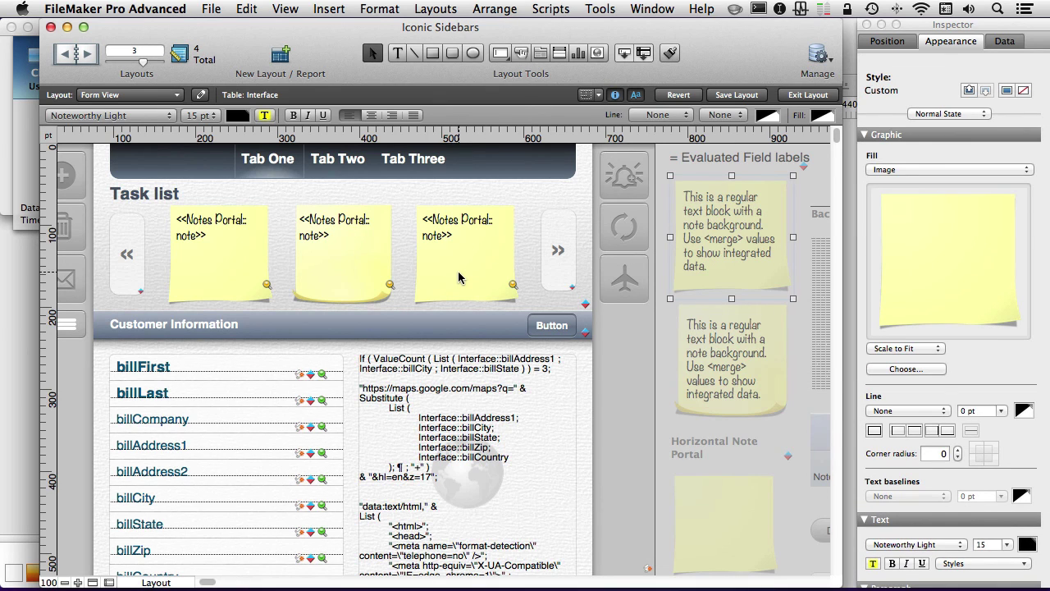
Step: Inspect the image fills of the curled sample note and the first note in the portal below it
{"action": "left_click", "coordinate": [693, 398]}
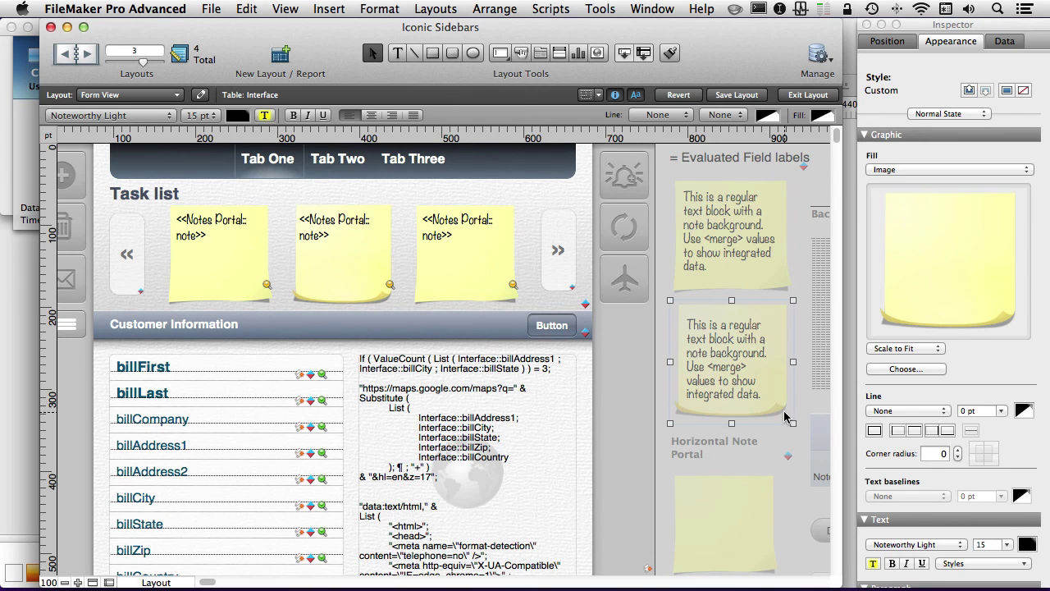
{"action": "scroll", "coordinate": [758, 448], "scroll_direction": "down", "scroll_amount": 10}
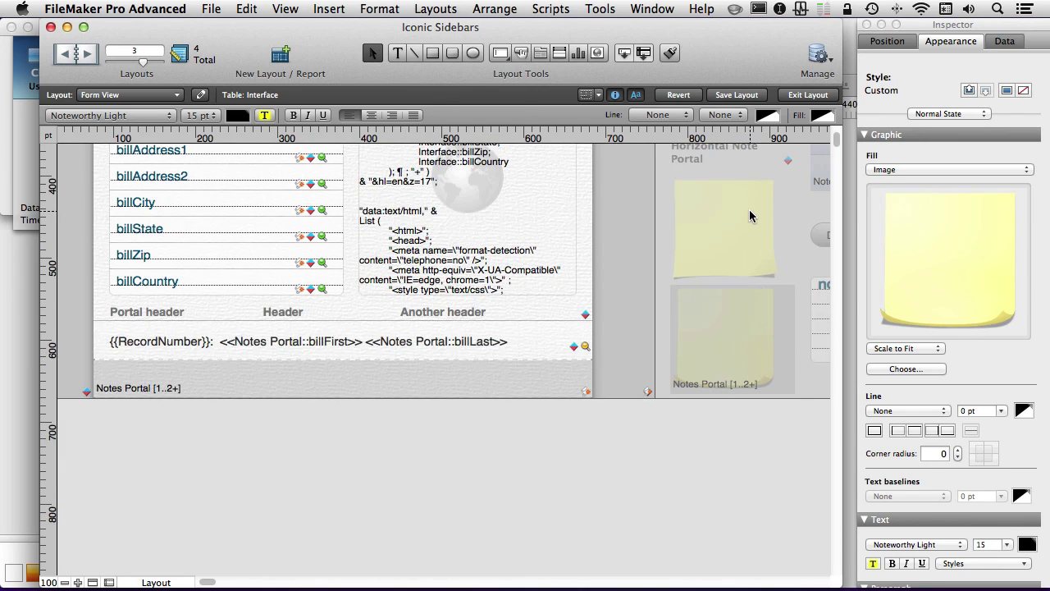
{"action": "scroll", "coordinate": [750, 215], "scroll_direction": "up", "scroll_amount": 1}
{"action": "left_click", "coordinate": [749, 222]}
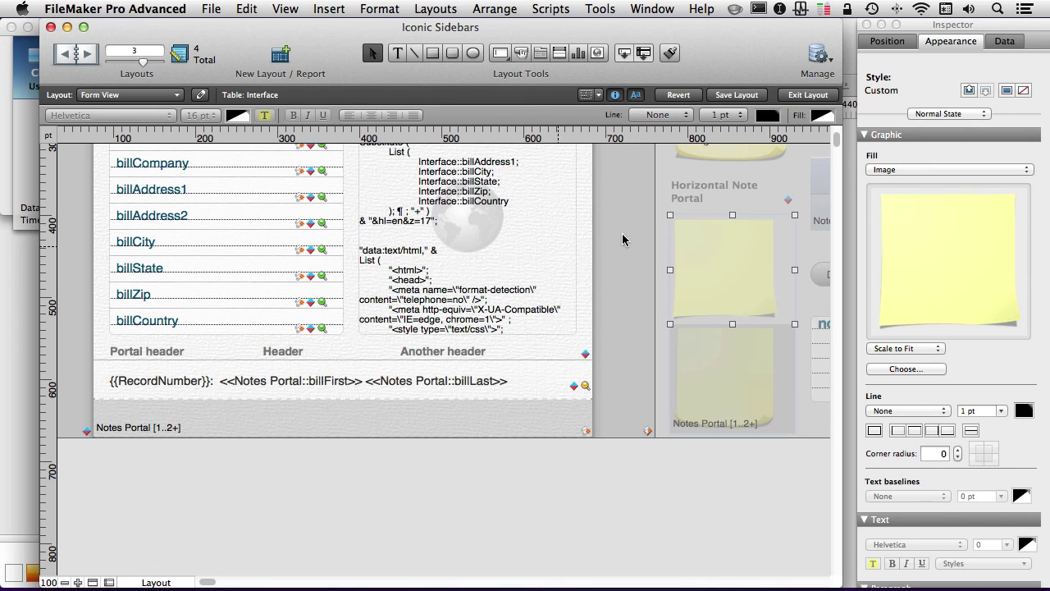
Step: Change the heading above the note portal to "Vertical Note Portal"
{"action": "double_click", "coordinate": [690, 189]}
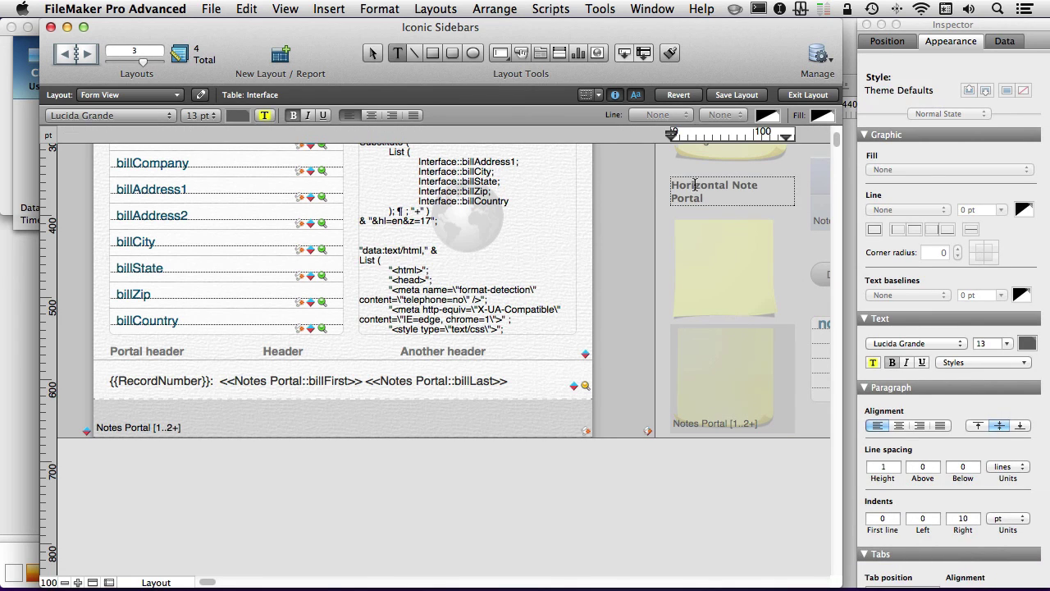
{"action": "type", "text": "Vertical"}
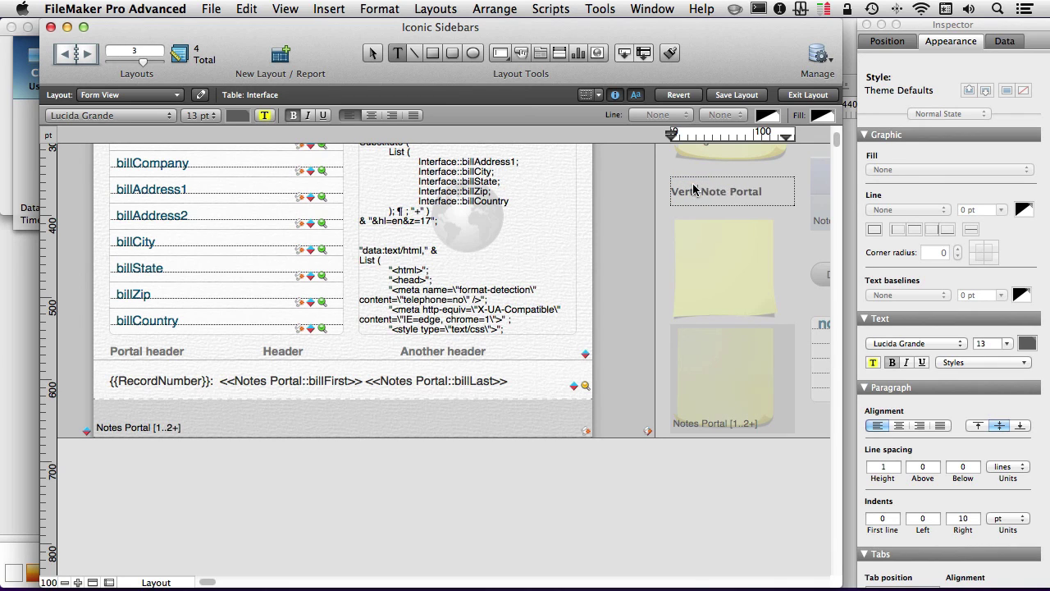
{"action": "key", "text": "KP_Enter"}
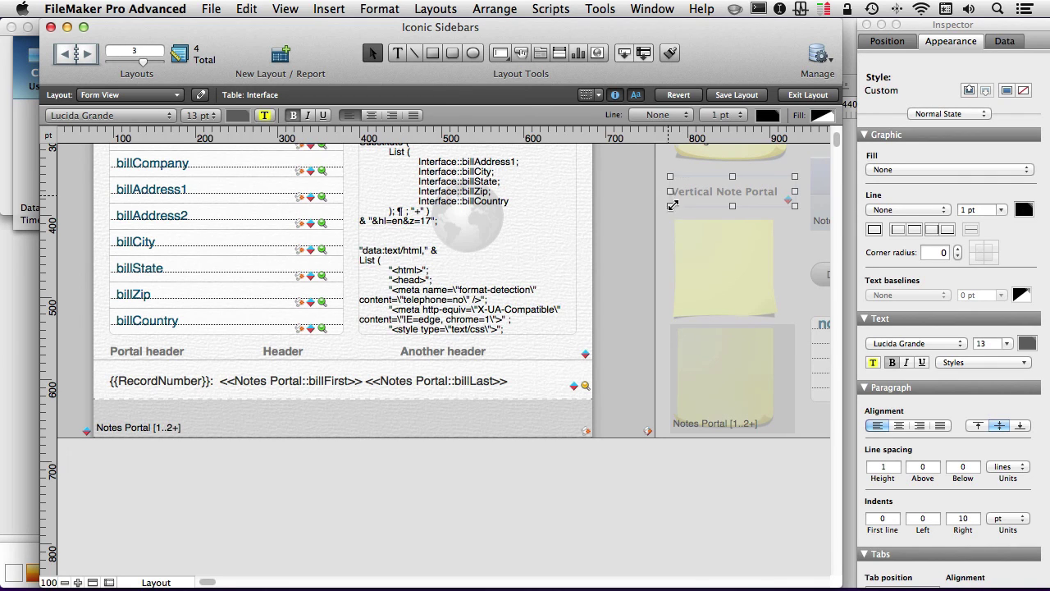
Step: Inspect the gradient fill of the small portal beside the vertical note portal and review the surrounding Form View layout objects
{"action": "scroll", "coordinate": [671, 217], "scroll_direction": "right", "scroll_amount": 10}
{"action": "left_click", "coordinate": [528, 185]}
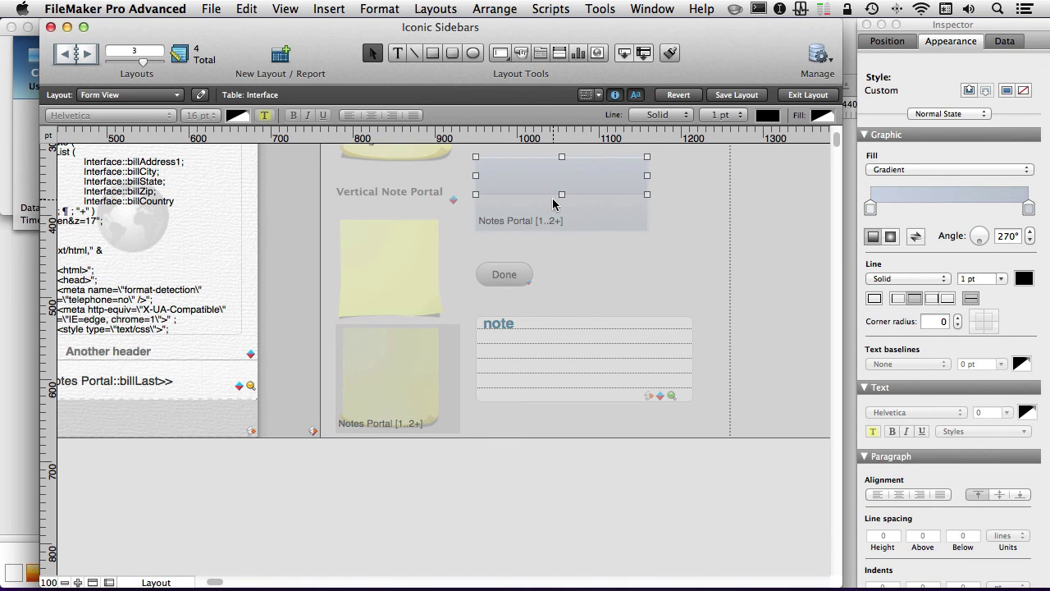
{"action": "scroll", "coordinate": [554, 203], "scroll_direction": "left", "scroll_amount": 11}
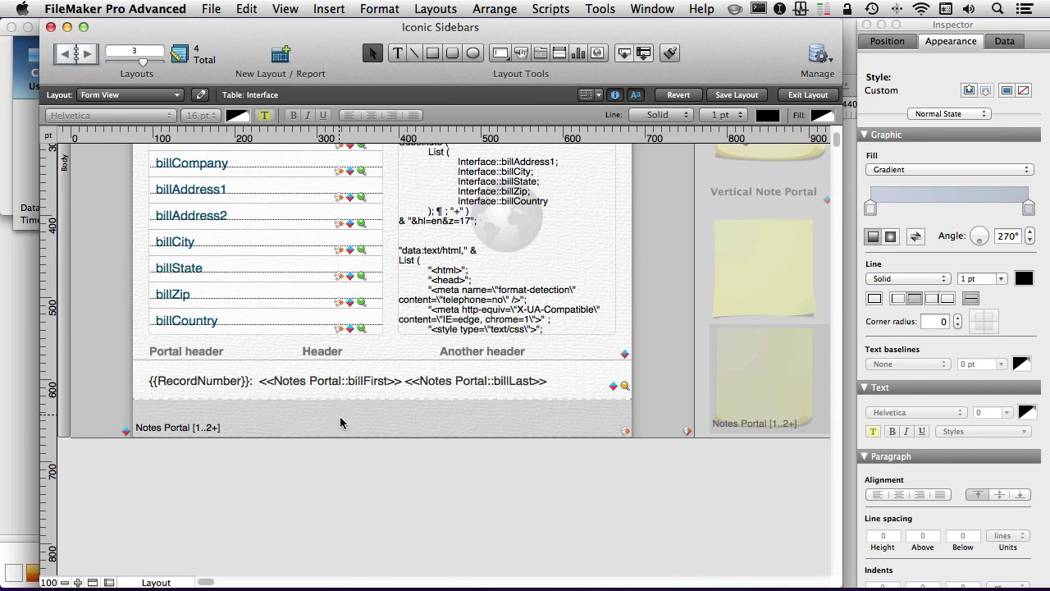
{"action": "scroll", "coordinate": [346, 401], "scroll_direction": "right", "scroll_amount": 12}
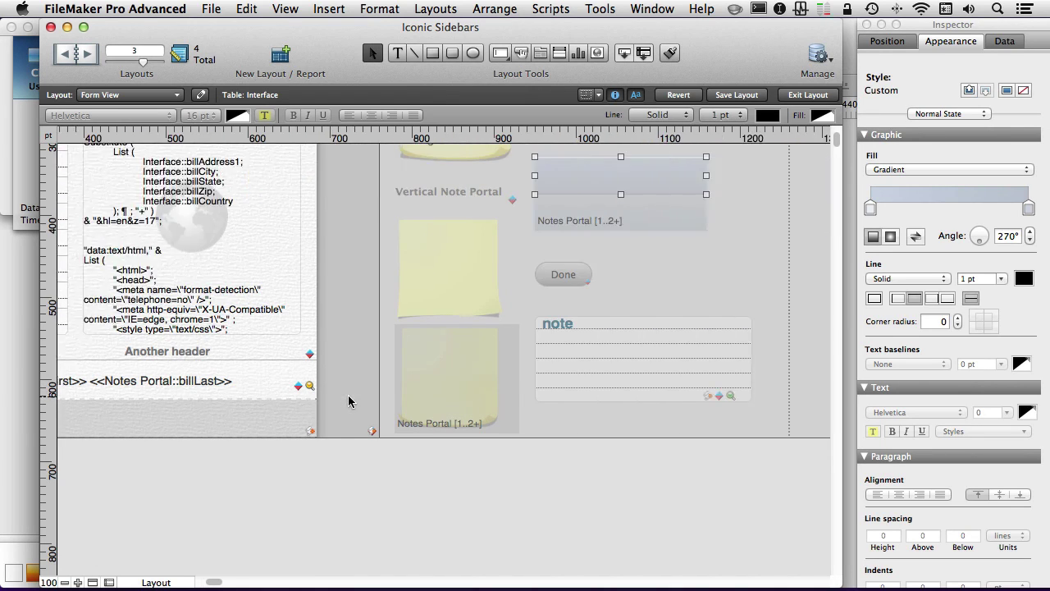
{"action": "scroll", "coordinate": [348, 400], "scroll_direction": "up", "scroll_amount": 6}
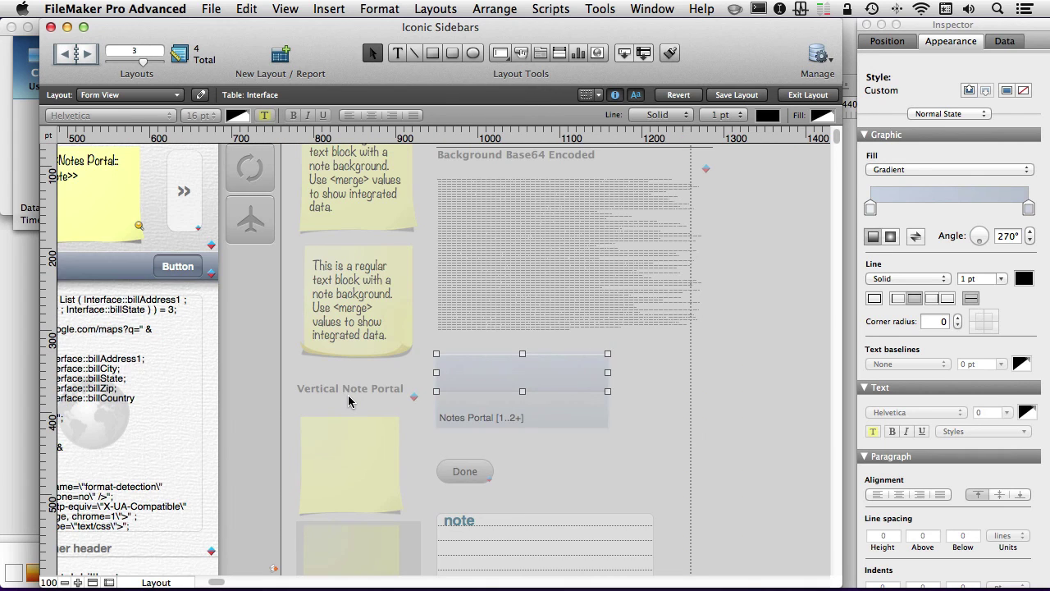
{"action": "scroll", "coordinate": [348, 400], "scroll_direction": "left", "scroll_amount": 12}
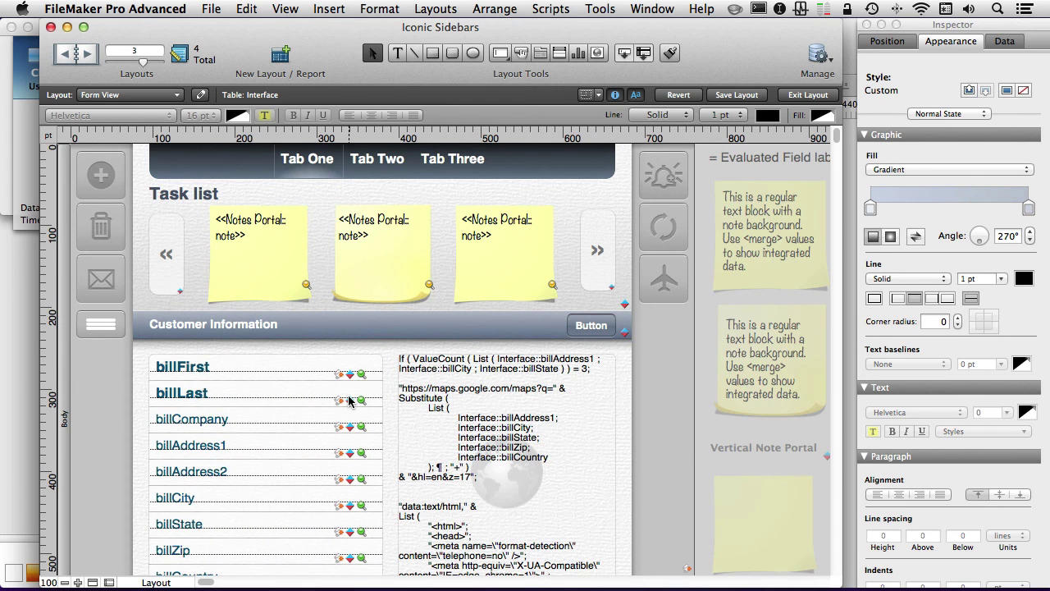
Step: Go to the List View layout and inspect the gradient fills of the four alternate sidebar swatches
{"action": "key", "text": "ctrl+Down"}
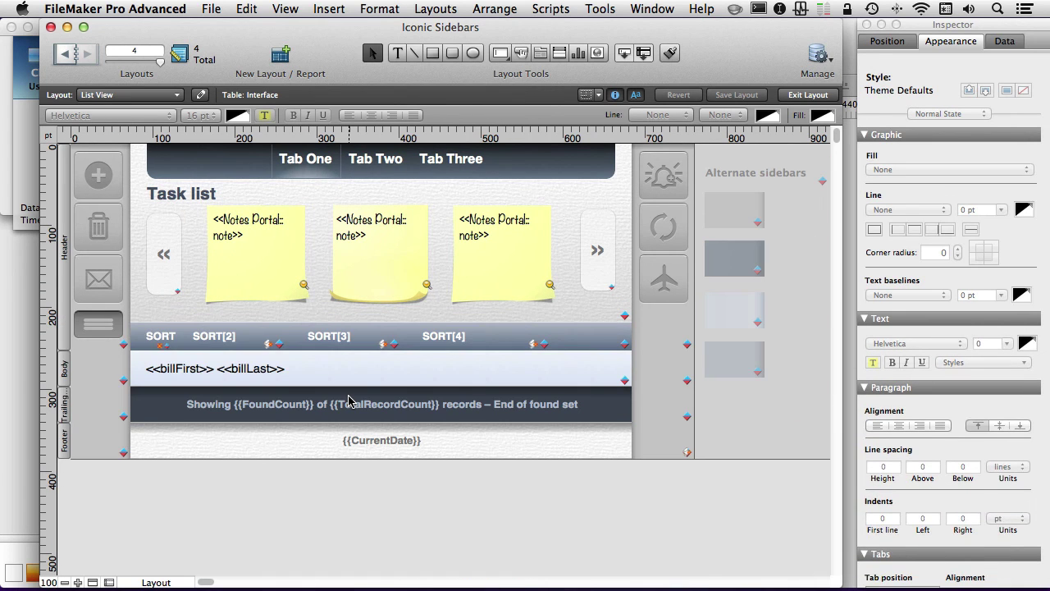
{"action": "left_click", "coordinate": [739, 225]}
{"action": "left_click", "coordinate": [733, 263]}
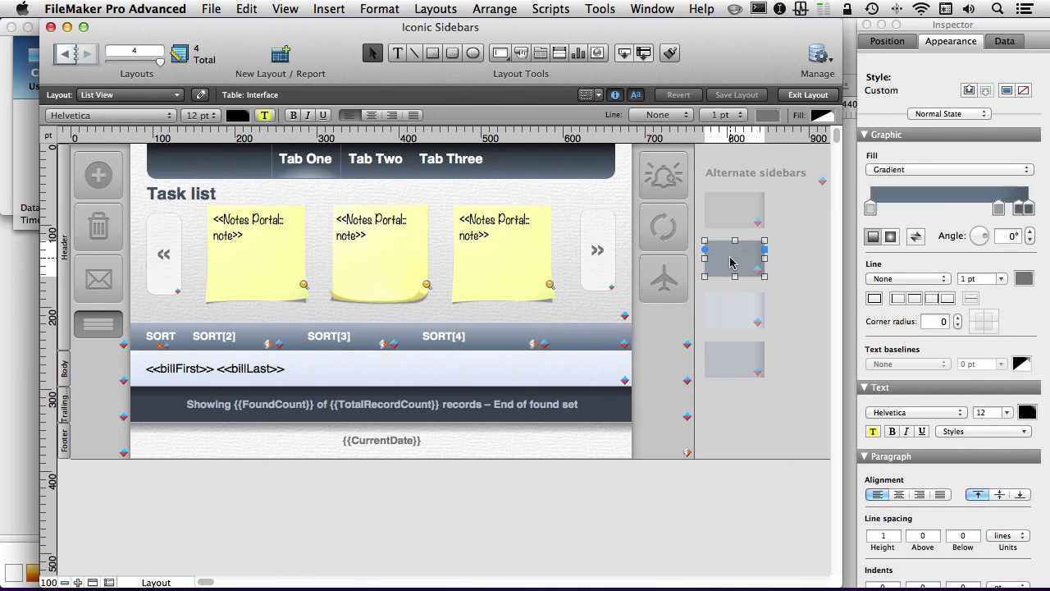
{"action": "left_click", "coordinate": [736, 318]}
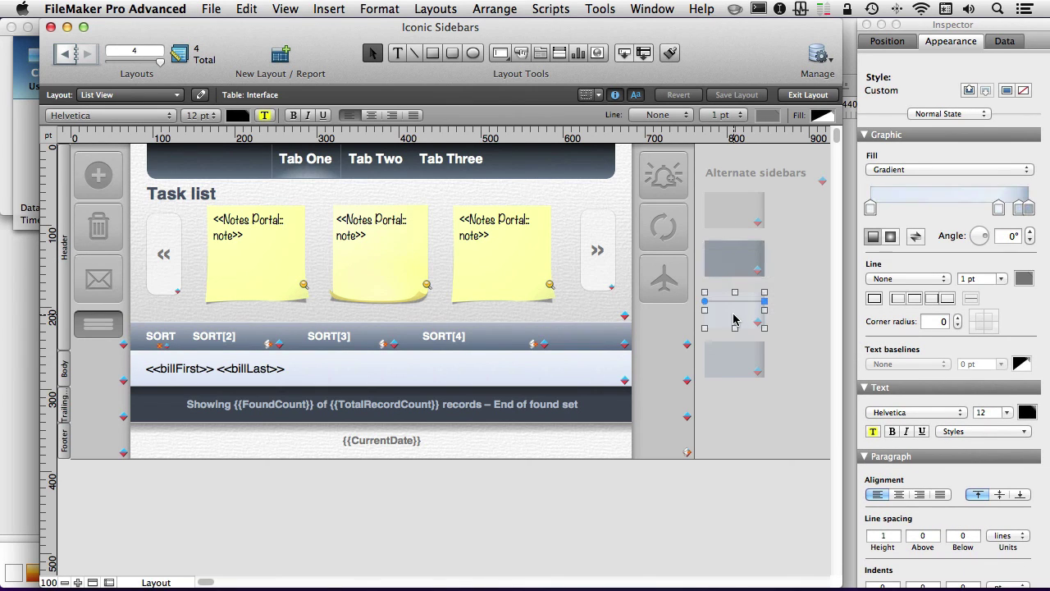
{"action": "left_click", "coordinate": [735, 366]}
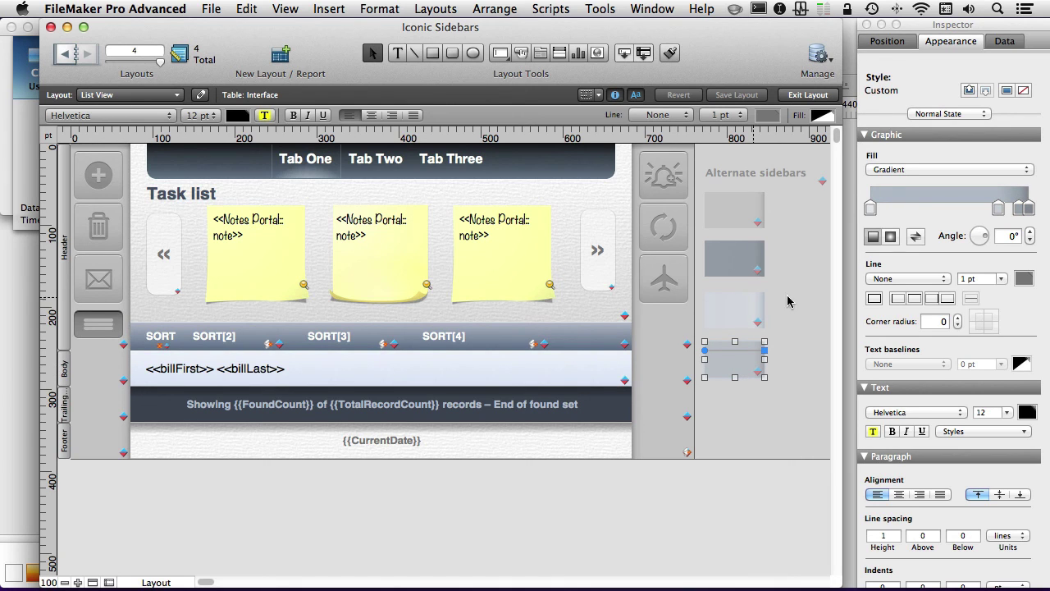
Step: Copy the light blue alternate sidebar's style and apply it to the header section of the sidebar holding the add, trash and mail icons
{"action": "left_click", "coordinate": [738, 316]}
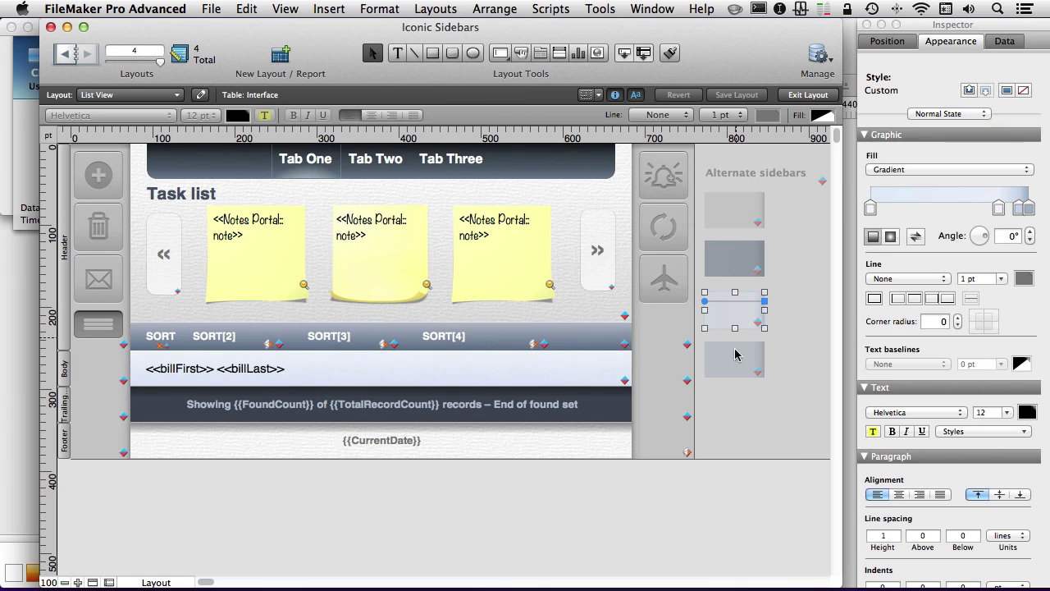
{"action": "left_click", "coordinate": [975, 91]}
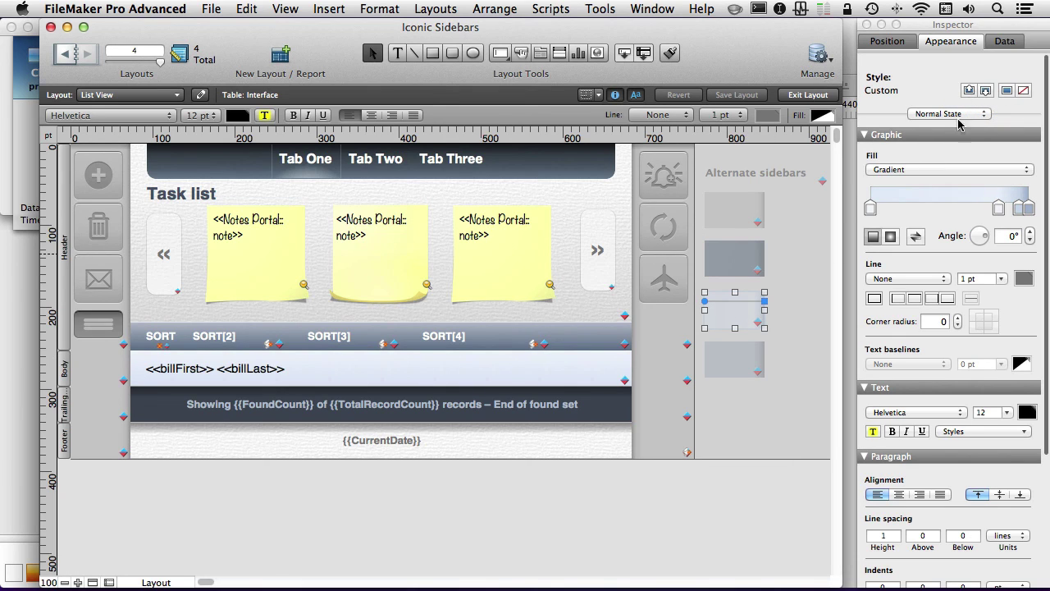
{"action": "left_click", "coordinate": [125, 293]}
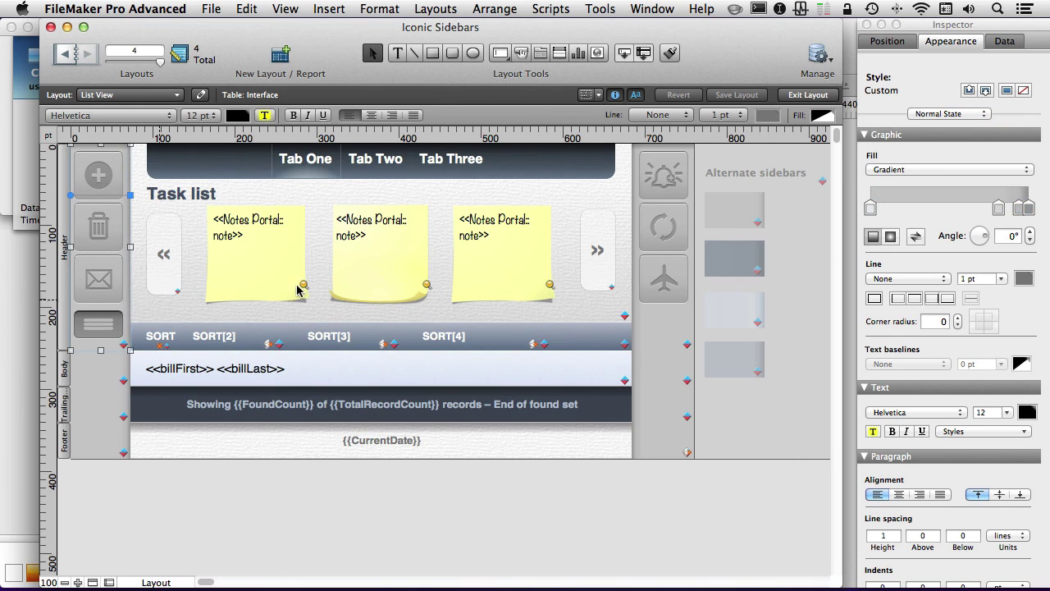
{"action": "left_click", "coordinate": [985, 90]}
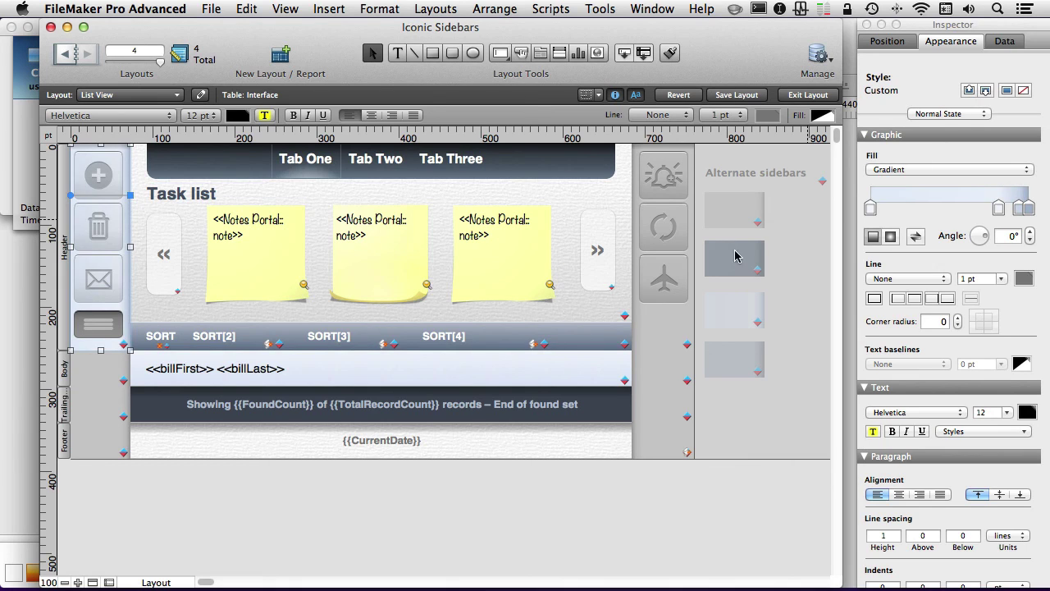
Step: Apply the copied light blue style to that sidebar's body, trailing summary and footer sections
{"action": "left_click", "coordinate": [99, 378]}
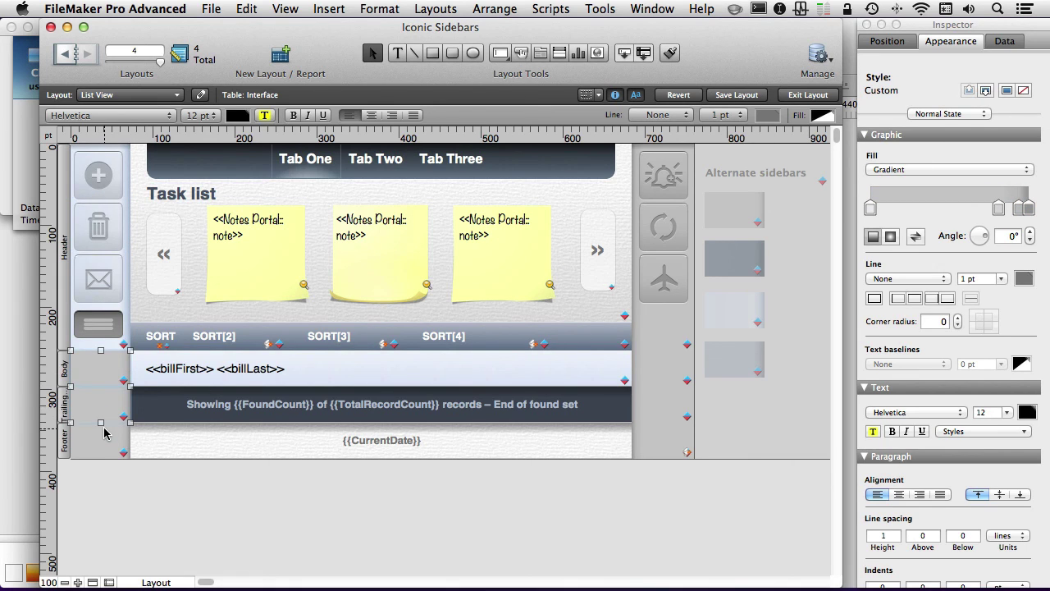
{"action": "left_click_drag", "start_coordinate": [104, 433], "coordinate": [103, 458]}
{"action": "left_click", "coordinate": [986, 90]}
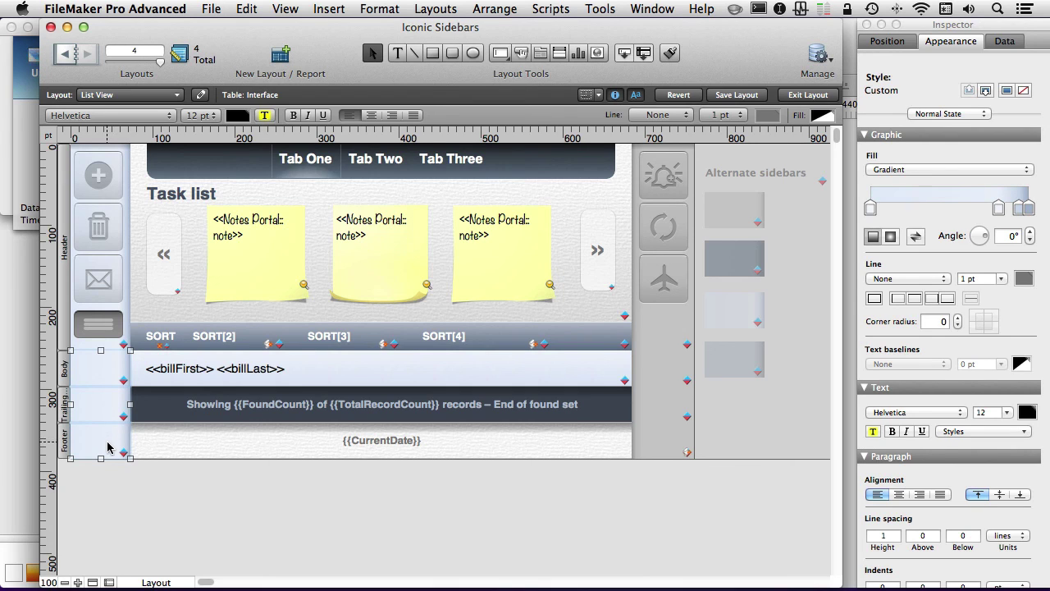
Step: Apply the light blue style to the opposite sidebar's trailing summary section and reverse its gradient direction
{"action": "left_click", "coordinate": [669, 412]}
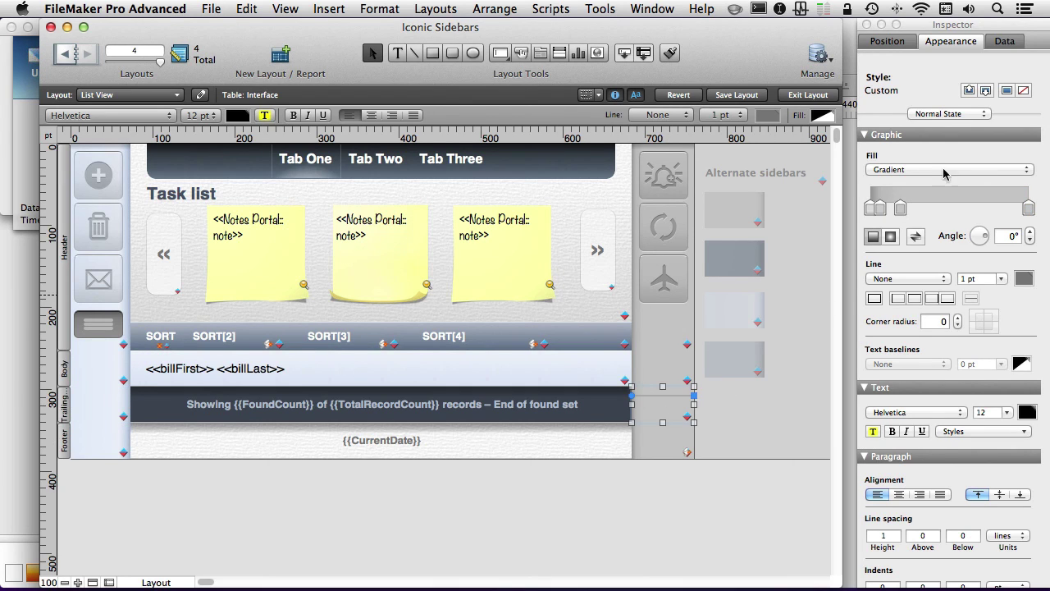
{"action": "left_click", "coordinate": [986, 91]}
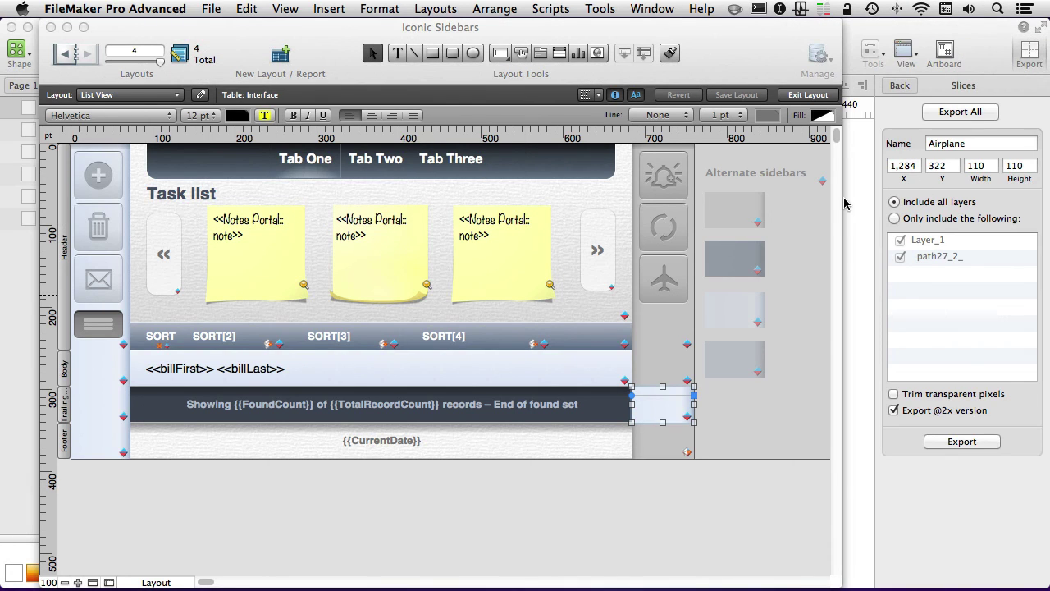
{"action": "left_click", "coordinate": [771, 59]}
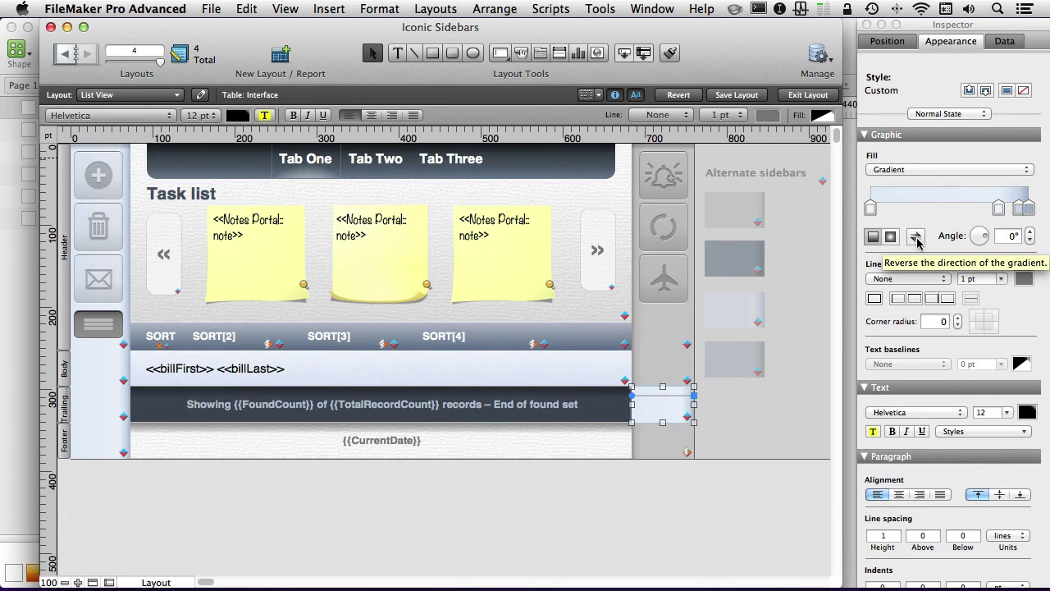
{"action": "left_click", "coordinate": [917, 238]}
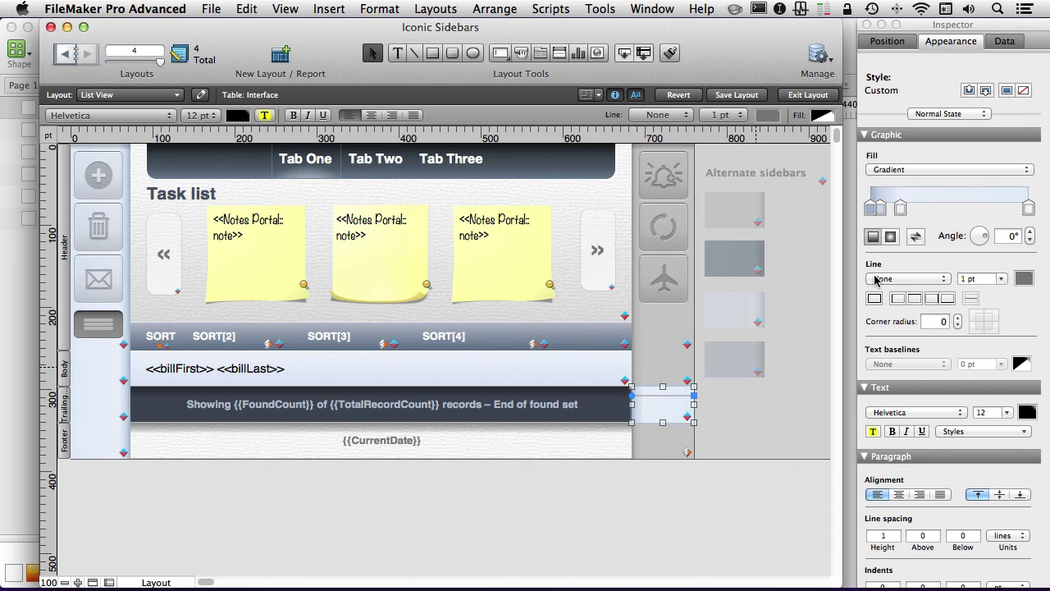
Step: Apply the light blue sidebar style to the opposite sidebar's body and footer sections, and view the layout in Browse mode
{"action": "left_click", "coordinate": [665, 367]}
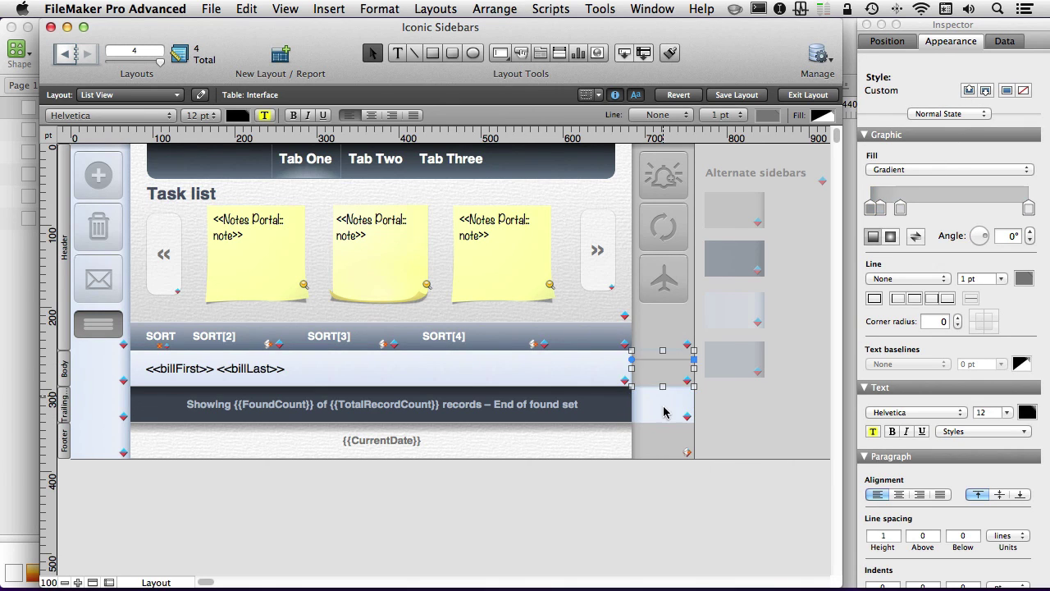
{"action": "left_click", "coordinate": [668, 439], "text": "shift"}
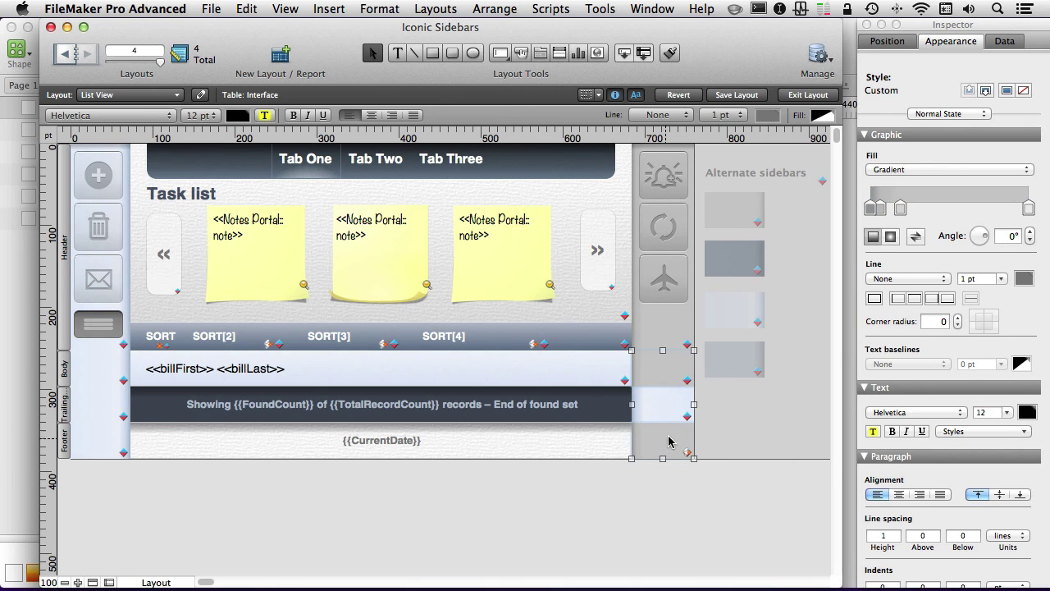
{"action": "left_click", "coordinate": [986, 90]}
{"action": "left_click", "coordinate": [738, 449]}
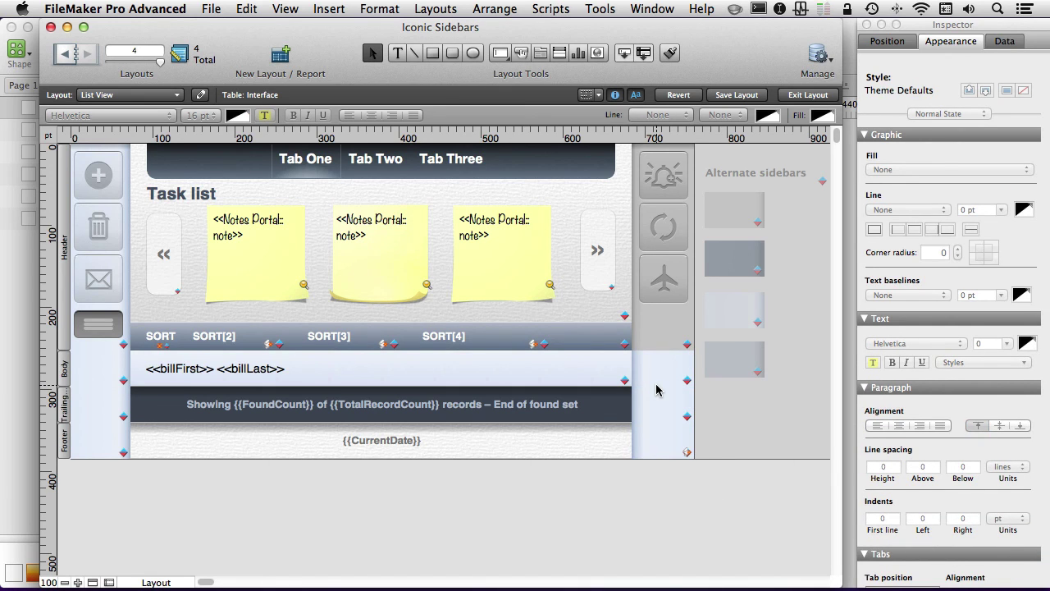
{"action": "key", "text": "super+b"}
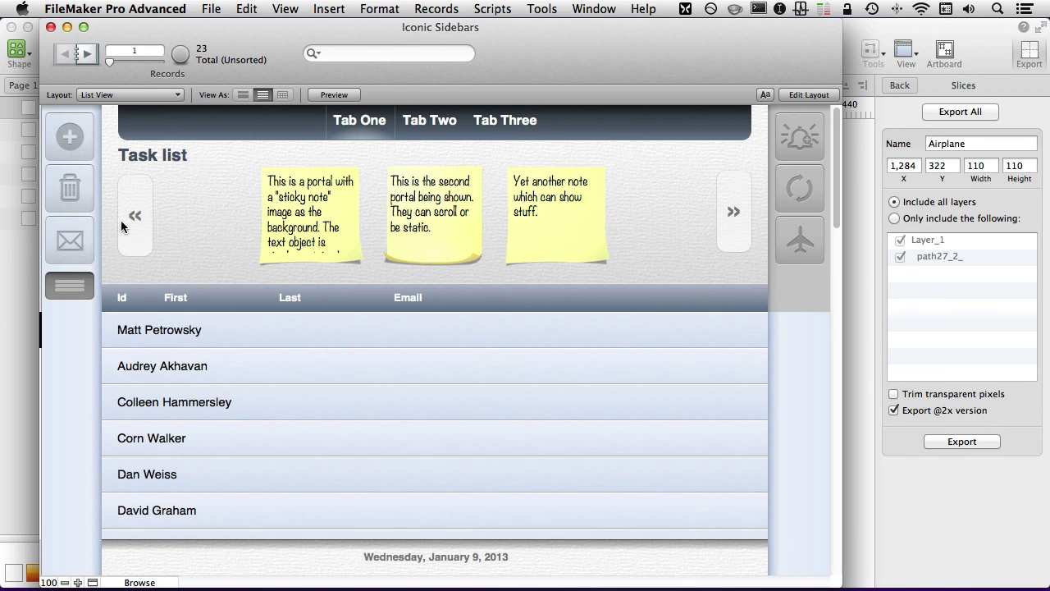
Step: Switch to Sketch and inspect the fill, shadow and inner shadow settings of the airplane icon's path
{"action": "left_click", "coordinate": [854, 335]}
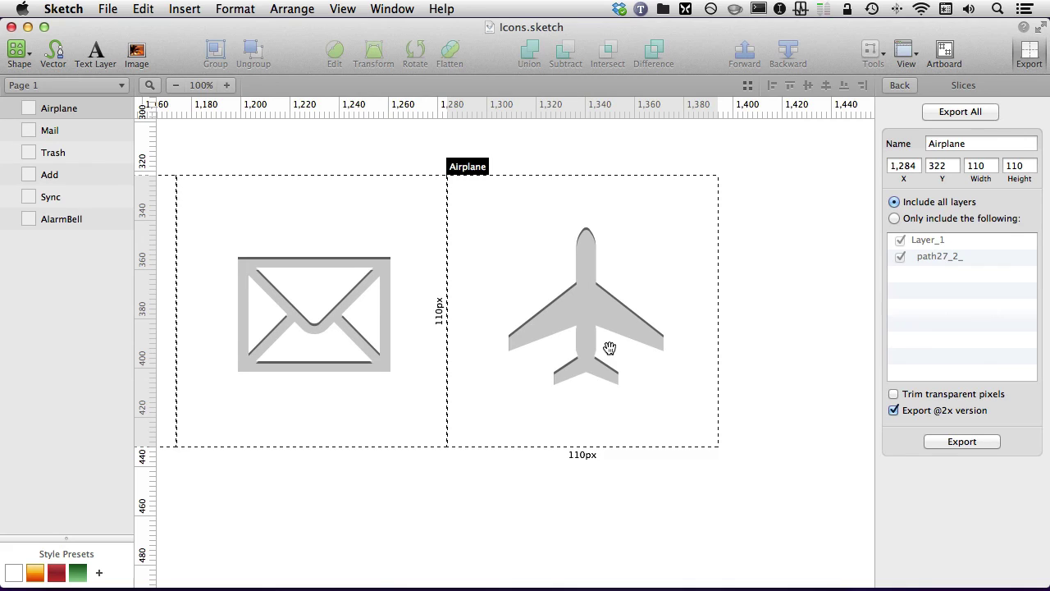
{"action": "left_click", "coordinate": [593, 302]}
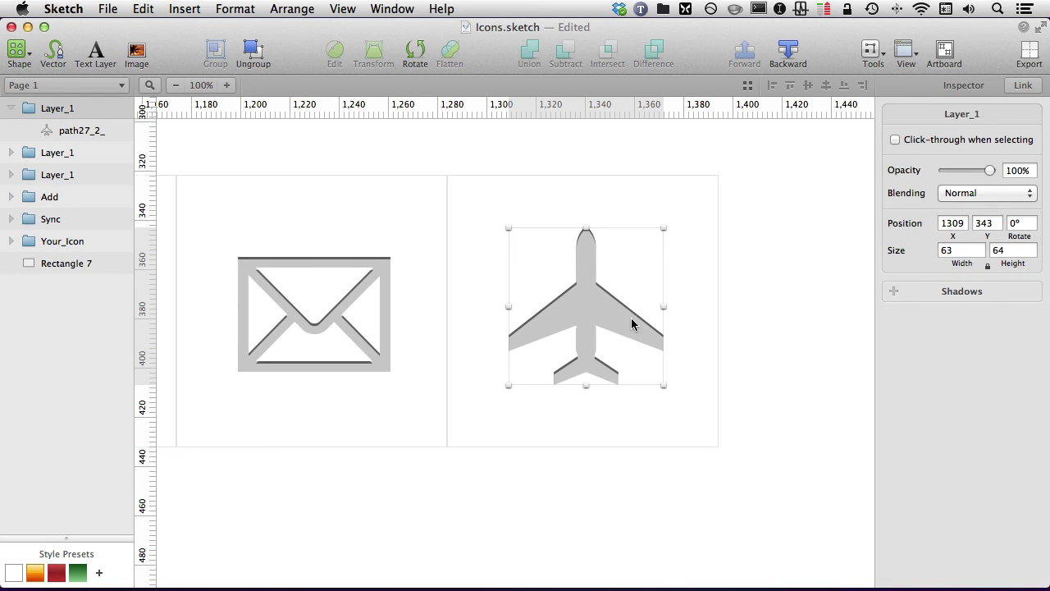
{"action": "left_click", "coordinate": [72, 133]}
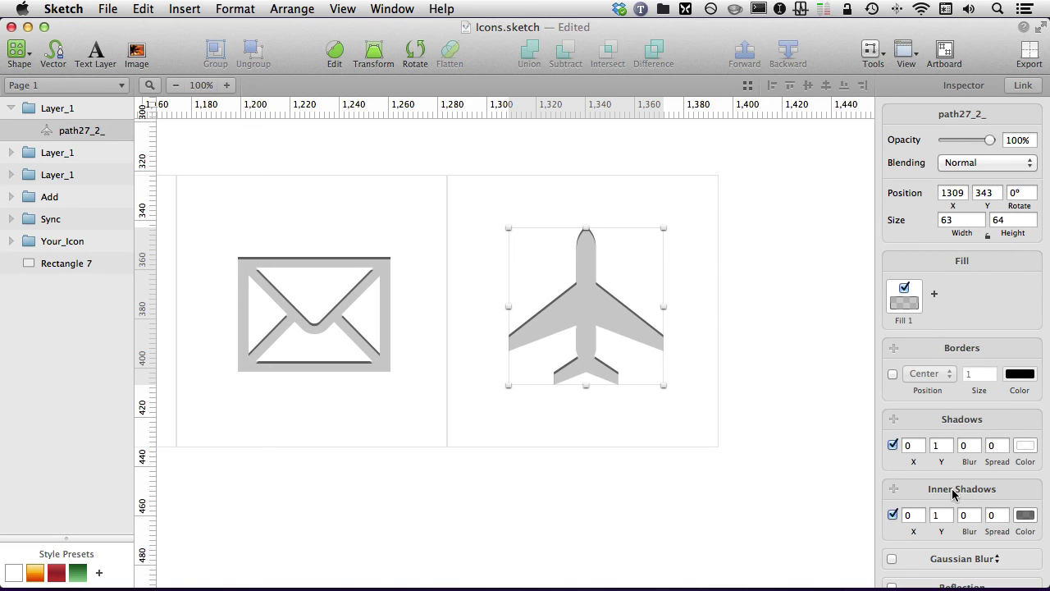
Step: With the airplane icon's group selected, look up the Copy Style and Paste Style commands without applying them
{"action": "left_click", "coordinate": [145, 8]}
{"action": "left_click", "coordinate": [145, 8]}
{"action": "left_click", "coordinate": [57, 108]}
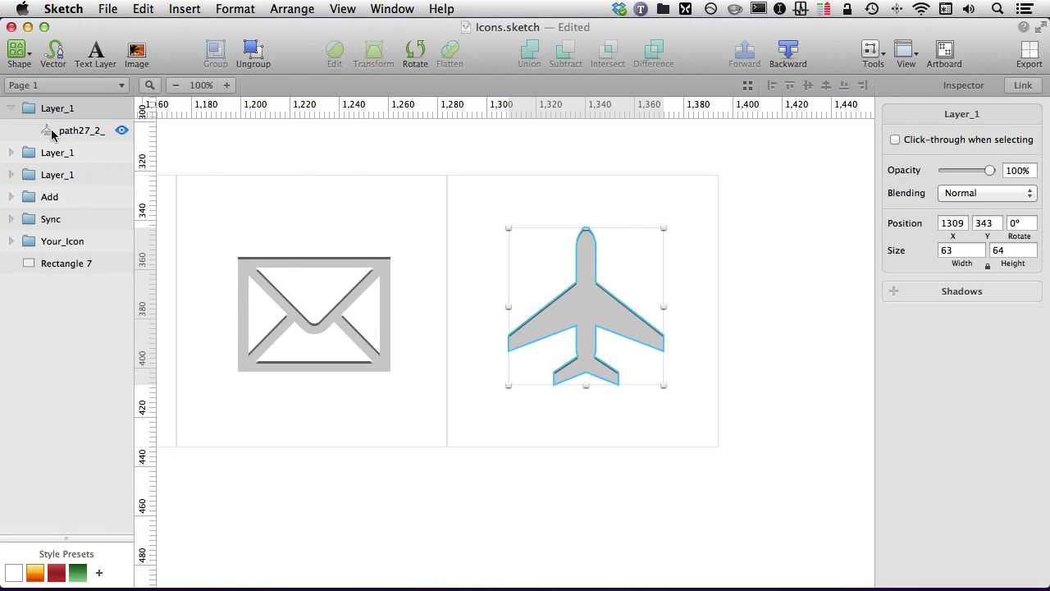
{"action": "left_click", "coordinate": [99, 131]}
{"action": "left_click", "coordinate": [572, 325]}
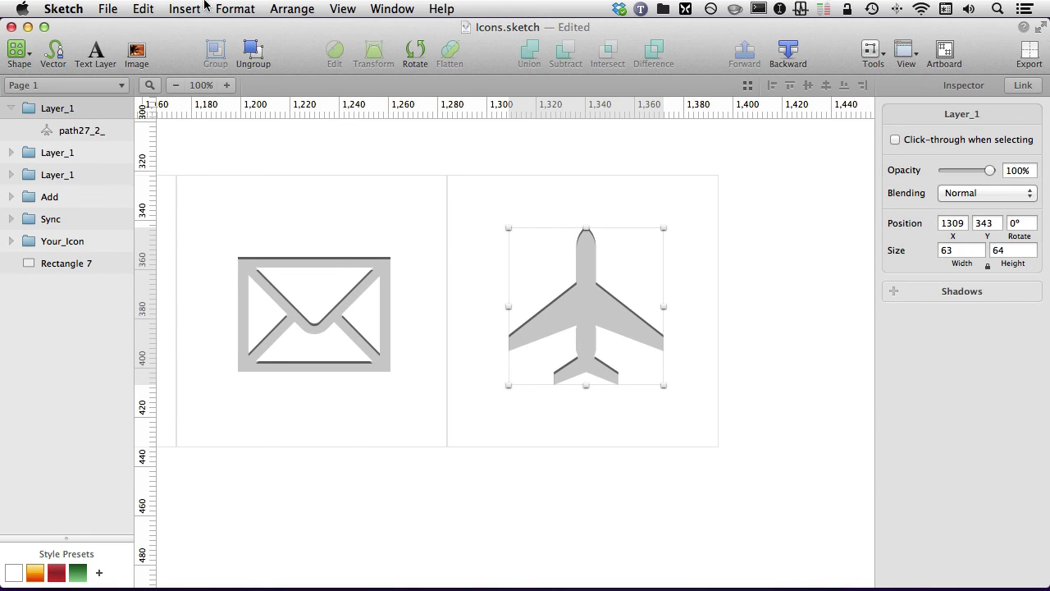
{"action": "left_click", "coordinate": [128, 6]}
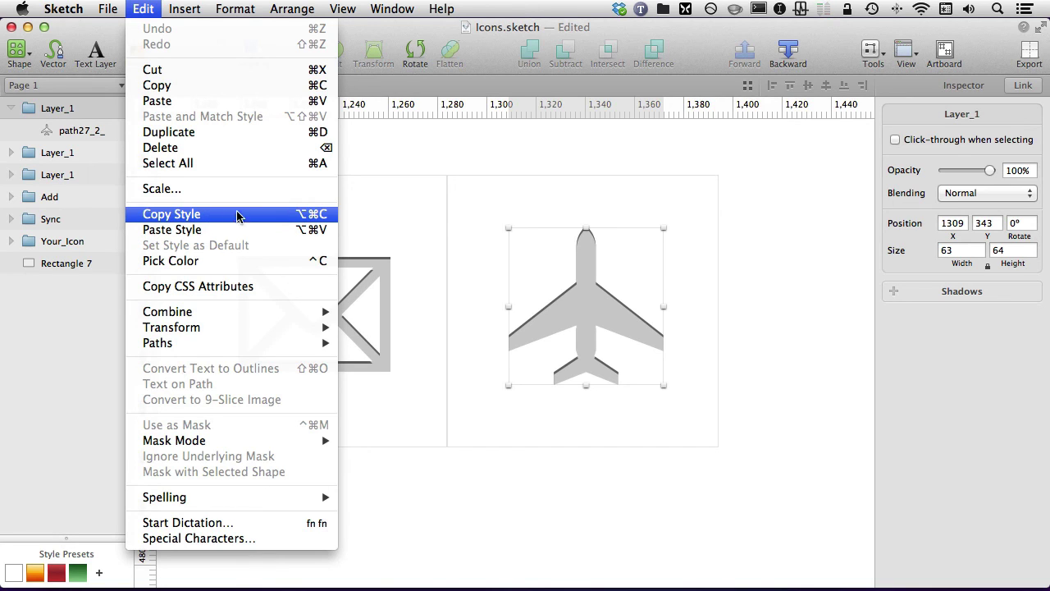
{"action": "left_click", "coordinate": [368, 165]}
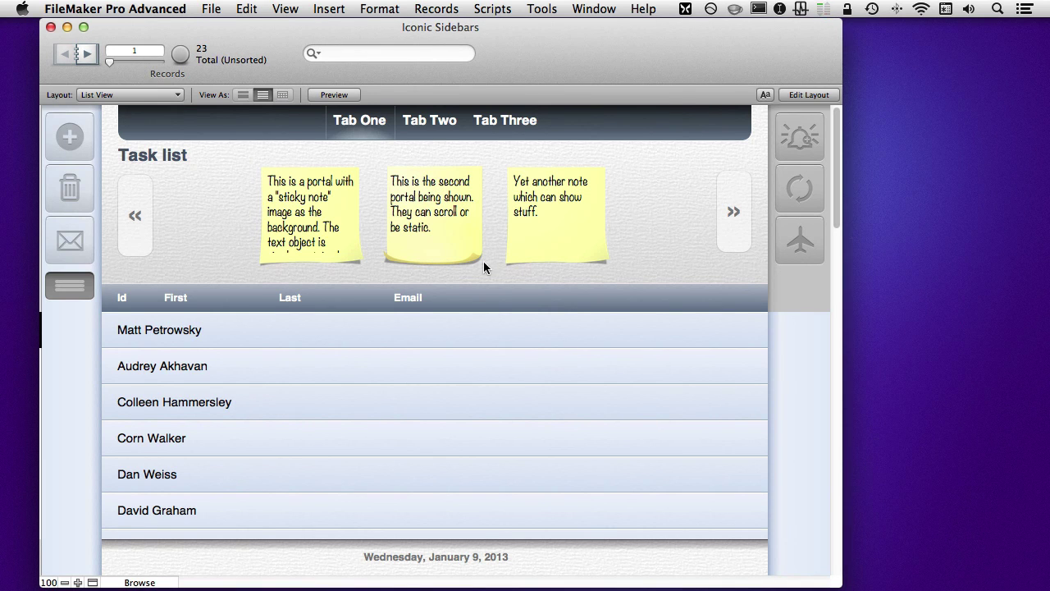
Step: Scroll through the List View records in FileMaker and return to the first ones
{"action": "scroll", "coordinate": [503, 352], "scroll_direction": "down", "scroll_amount": 3}
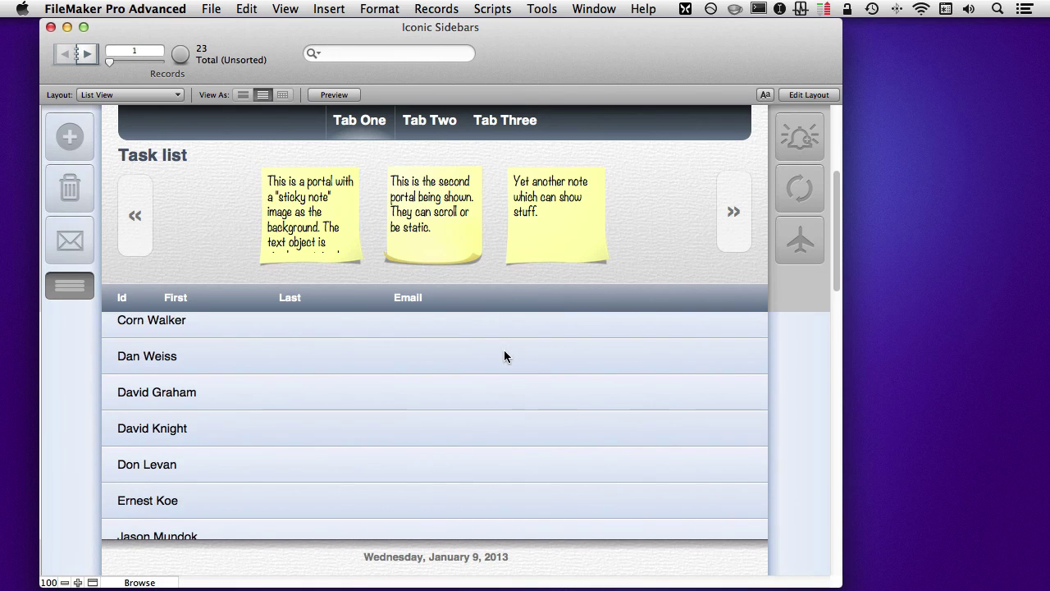
{"action": "scroll", "coordinate": [504, 356], "scroll_direction": "down", "scroll_amount": 5}
{"action": "scroll", "coordinate": [504, 356], "scroll_direction": "up", "scroll_amount": 6}
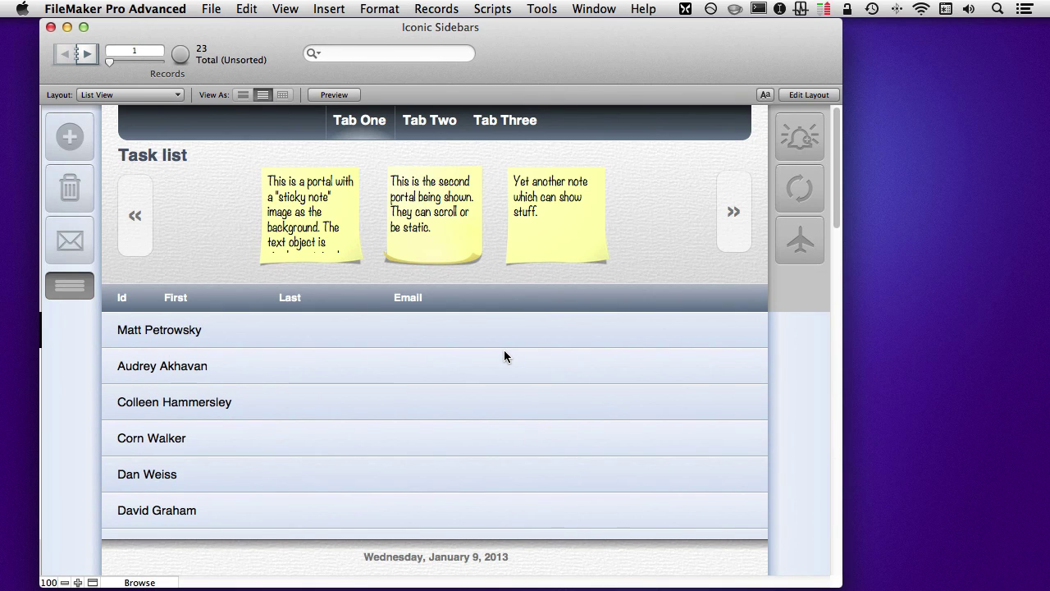
Step: Move the FileMaker window toward the middle of the desktop and view the List View layout's Tab One, Tab Two and Tab Three
{"action": "left_click", "coordinate": [411, 122]}
{"action": "left_click_drag", "start_coordinate": [535, 61], "coordinate": [645, 49]}
{"action": "left_click", "coordinate": [604, 129]}
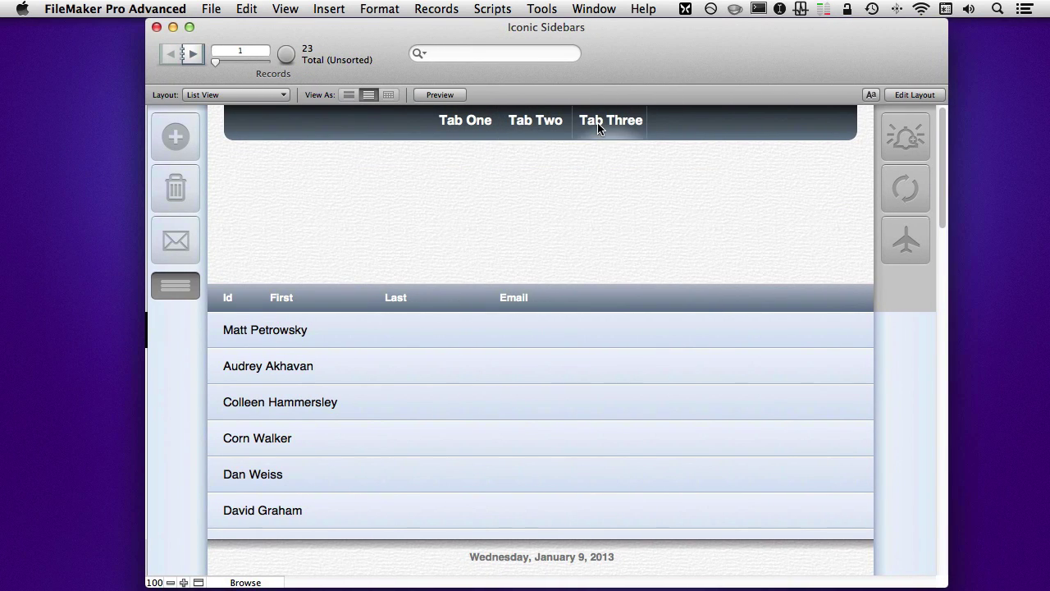
{"action": "left_click", "coordinate": [534, 130]}
{"action": "left_click", "coordinate": [470, 125]}
{"action": "left_click", "coordinate": [528, 129]}
{"action": "left_click", "coordinate": [608, 128]}
Step: Switch to the Form View layout and view its three tabs, returning to Tab One
{"action": "left_click", "coordinate": [175, 286]}
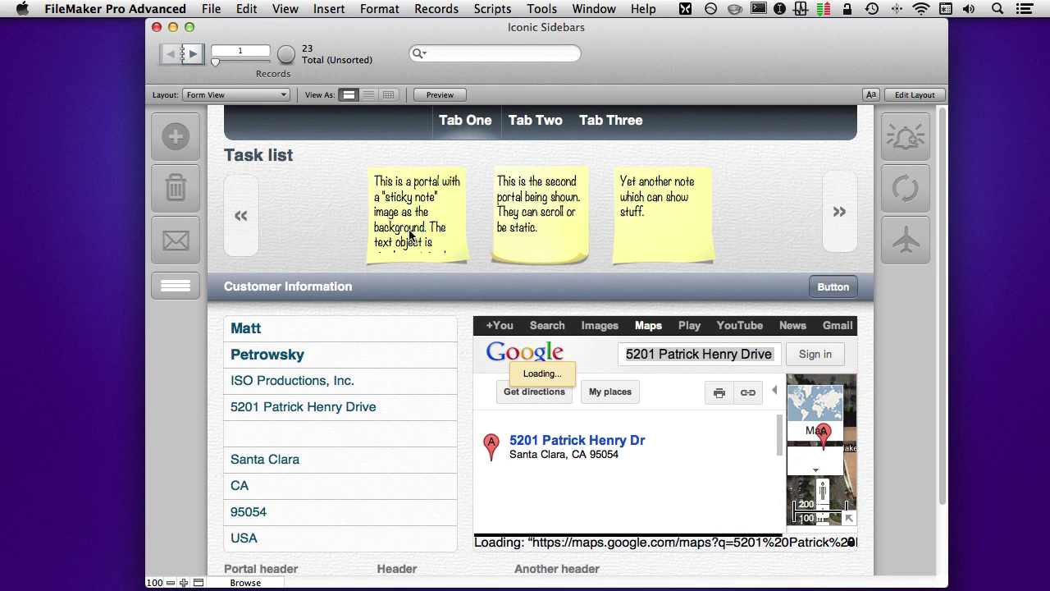
{"action": "left_click", "coordinate": [538, 128]}
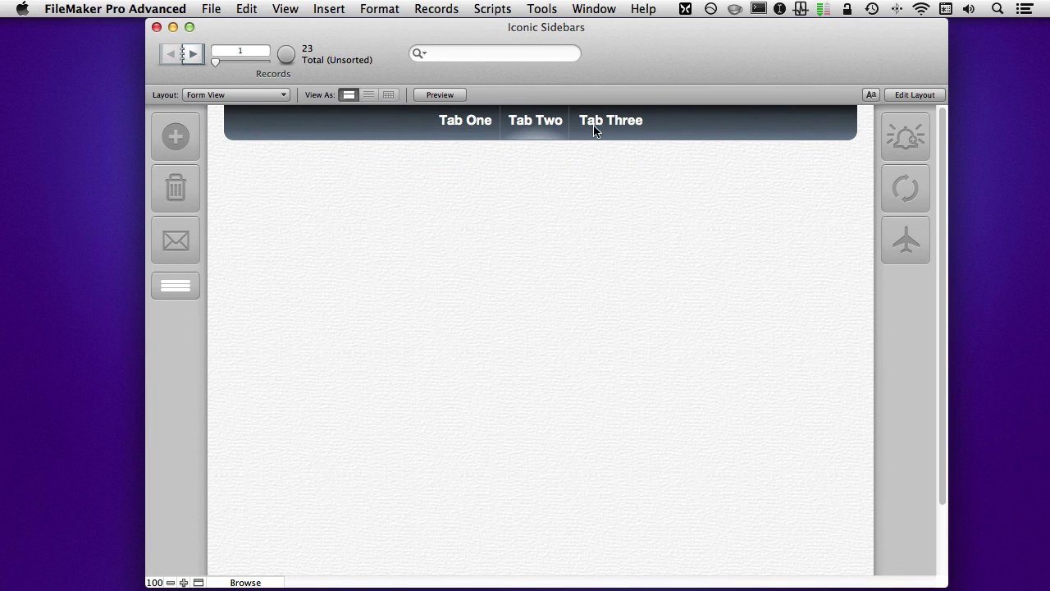
{"action": "left_click", "coordinate": [604, 125]}
{"action": "left_click", "coordinate": [547, 130]}
{"action": "left_click", "coordinate": [469, 130]}
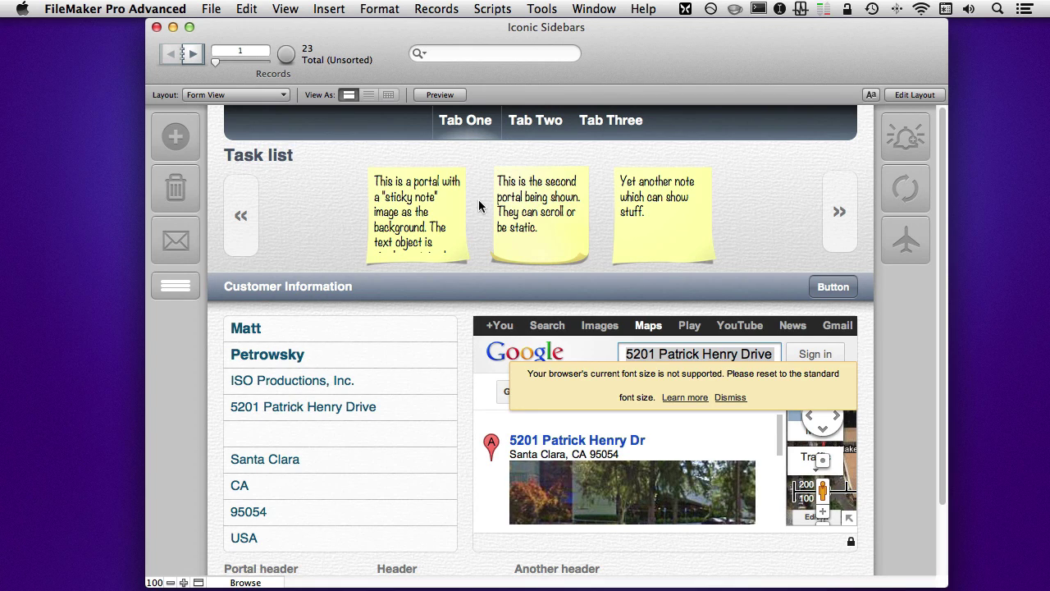
Step: Open the Form View layout for editing and inspect the gradient fill of the Customer Information bar
{"action": "key", "text": "super+l"}
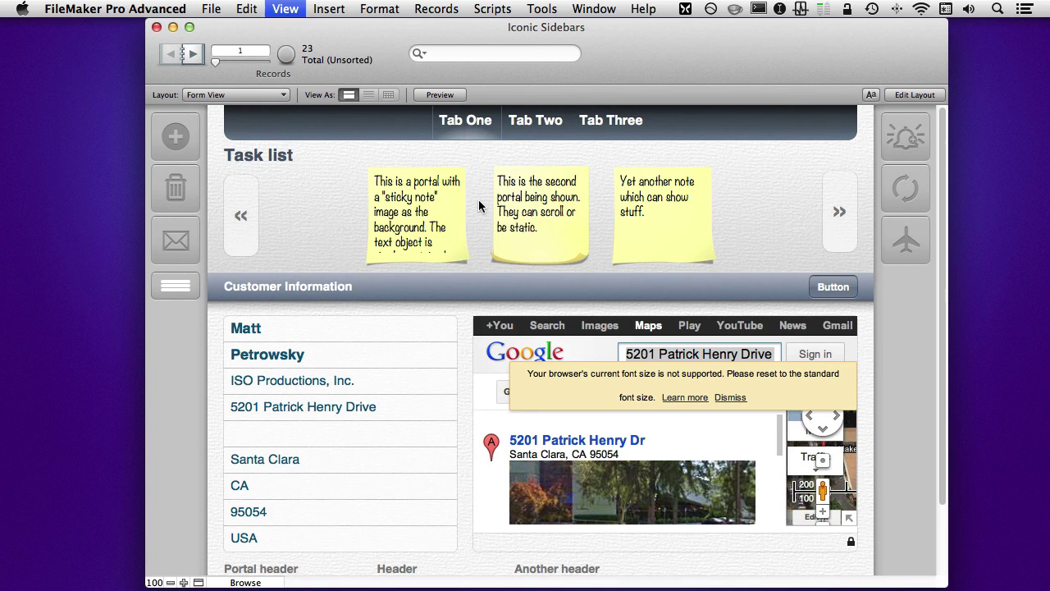
{"action": "left_click", "coordinate": [468, 327]}
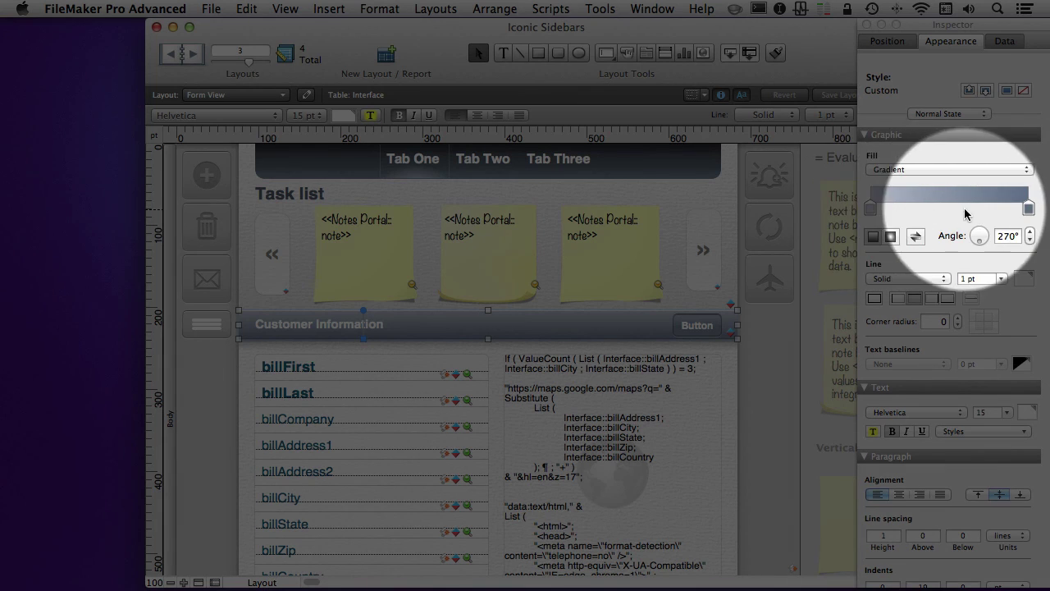
{"action": "scroll", "coordinate": [670, 293], "scroll_direction": "down", "scroll_amount": 3}
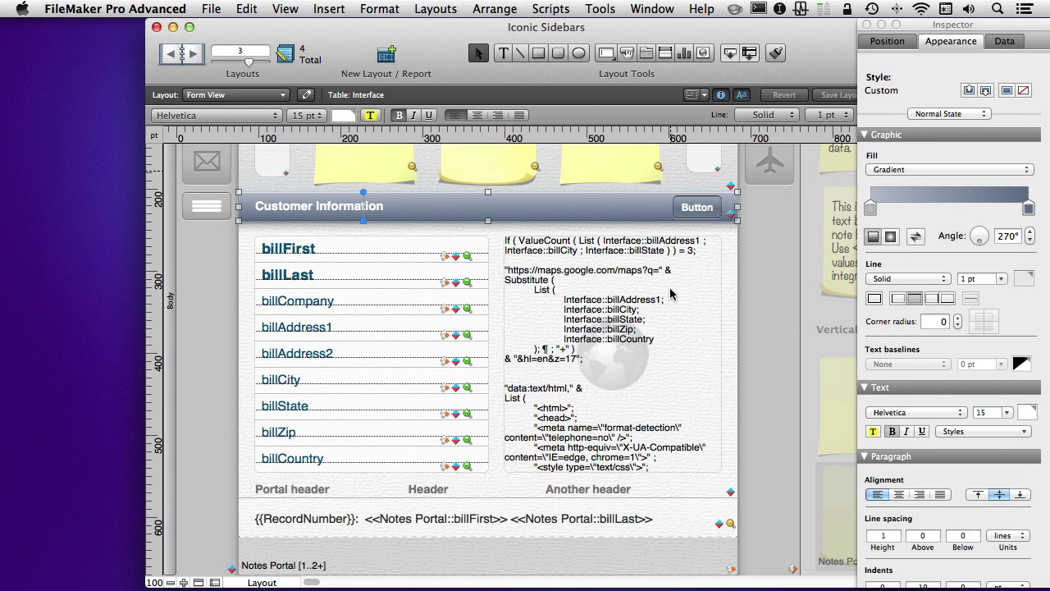